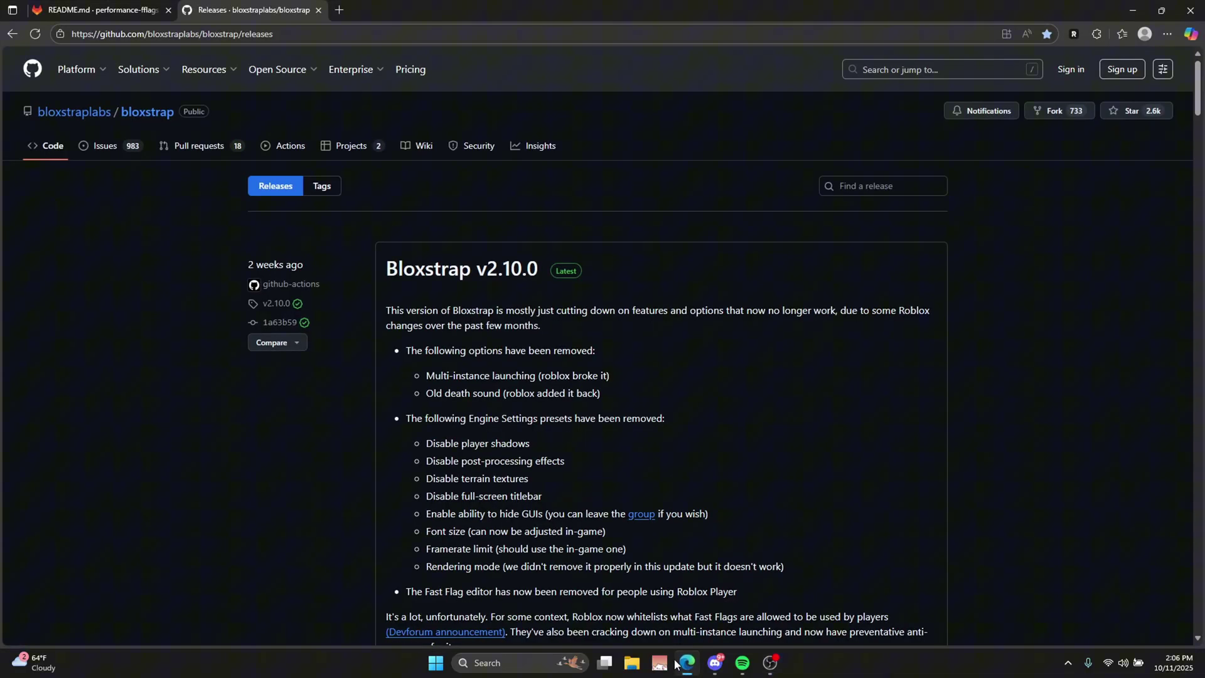
left_click(687, 664)
- Bring up the Discord window and scroll the bloxstrap Releases page to v2.9.1
left_click(708, 674)
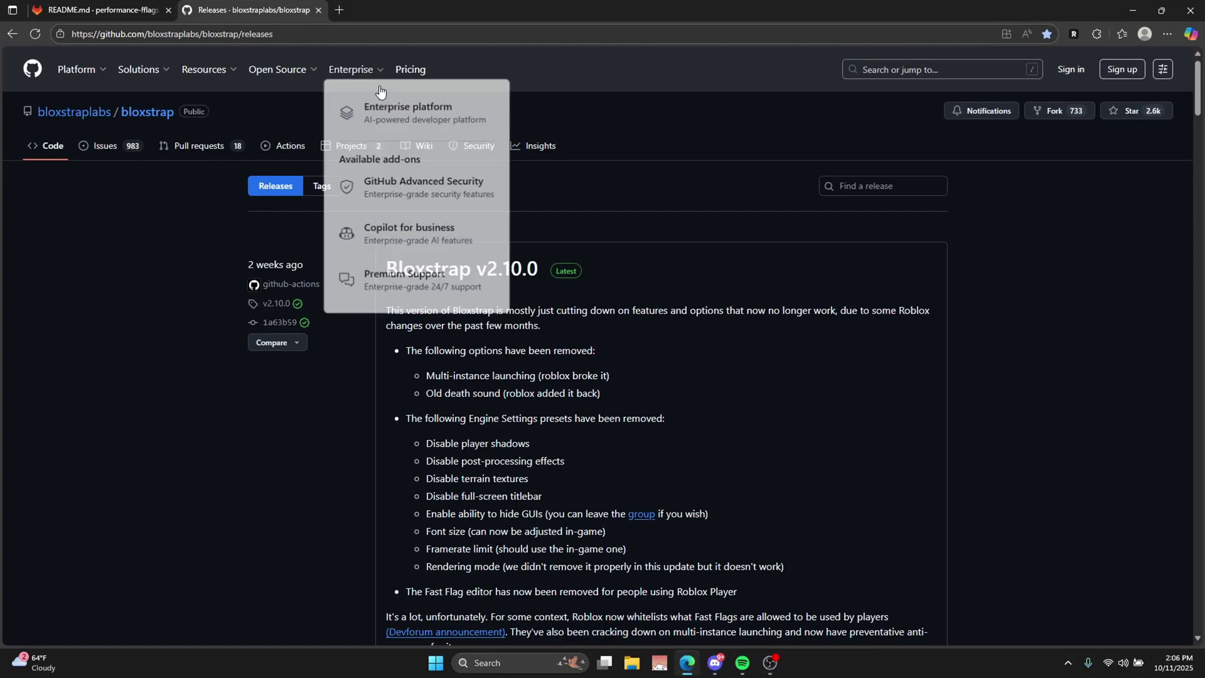
scroll(674, 450, "down", 1)
scroll(674, 450, "down", 18)
scroll(564, 263, "up", 6)
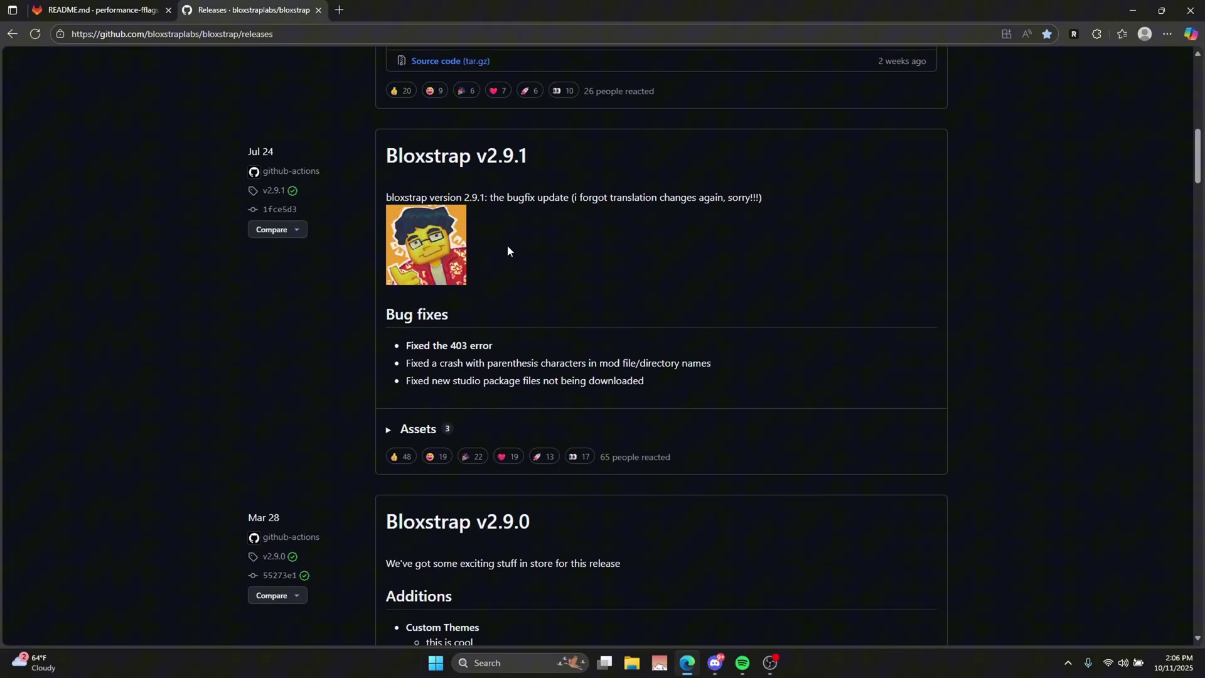
- Open the v2.9.1 release and download Bloxstrap-v2.9.1.exe from its Assets
left_click(490, 152)
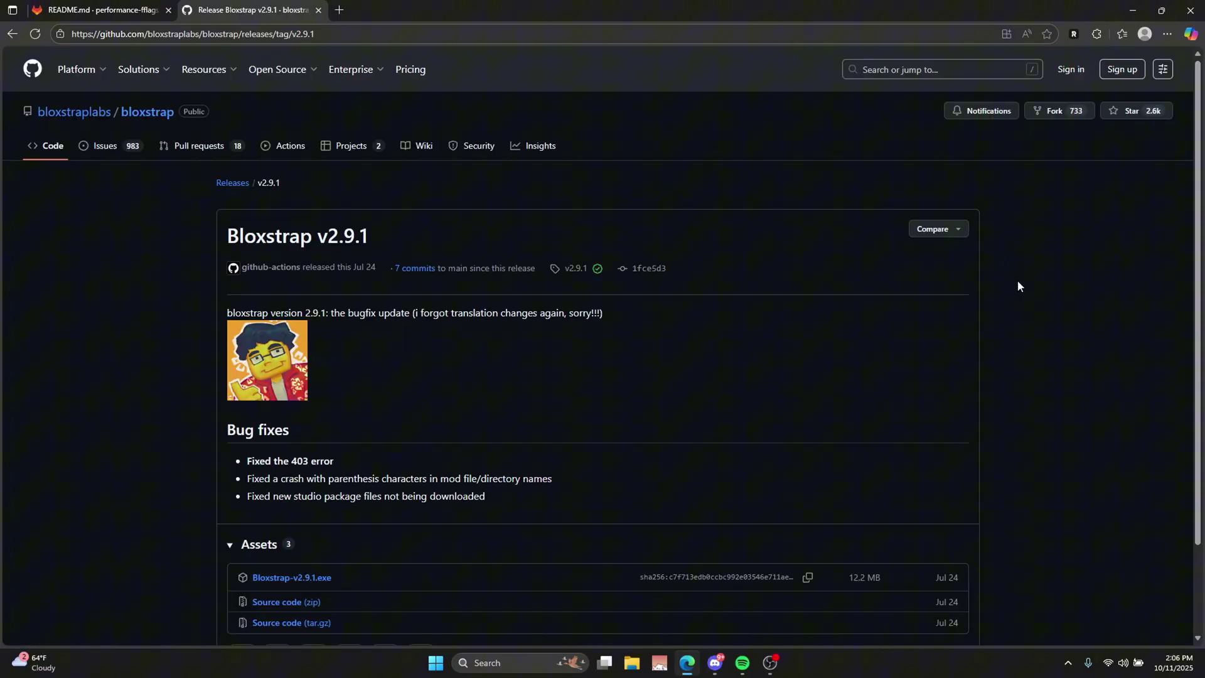
scroll(582, 431, "down", 1)
left_click(320, 515)
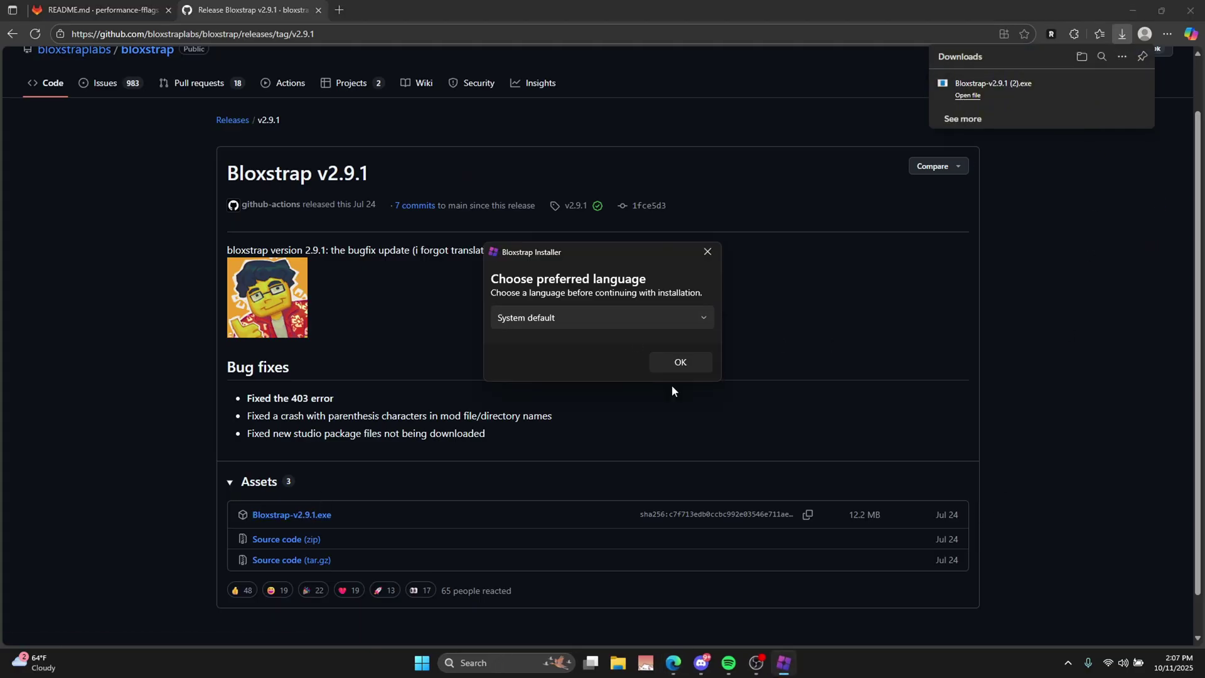
- Install Bloxstrap 2.9.1 with the default language, location and shortcut options
left_click(690, 367)
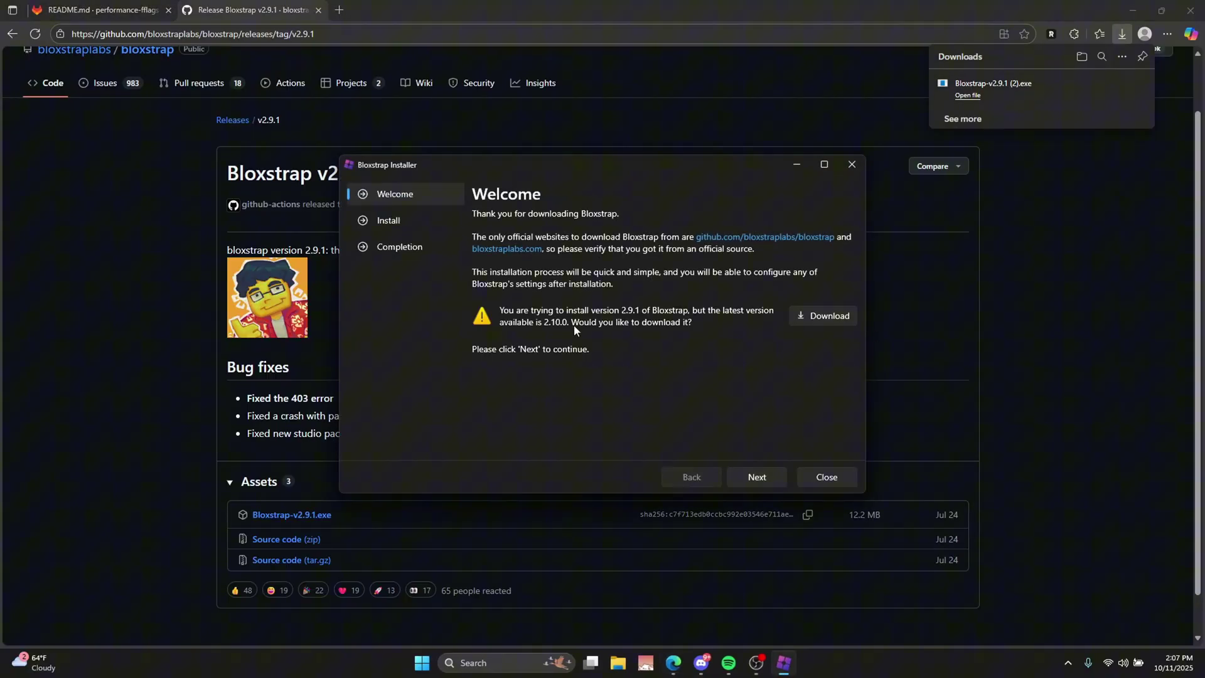
left_click(758, 479)
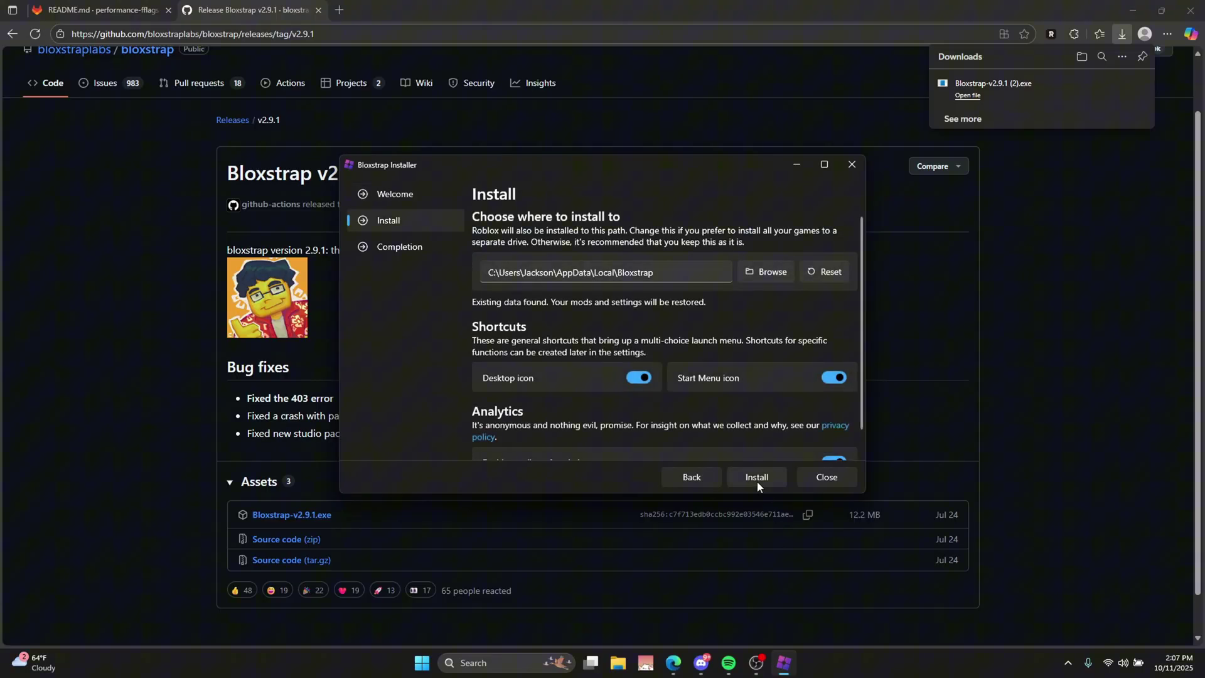
scroll(770, 440, "down", 1)
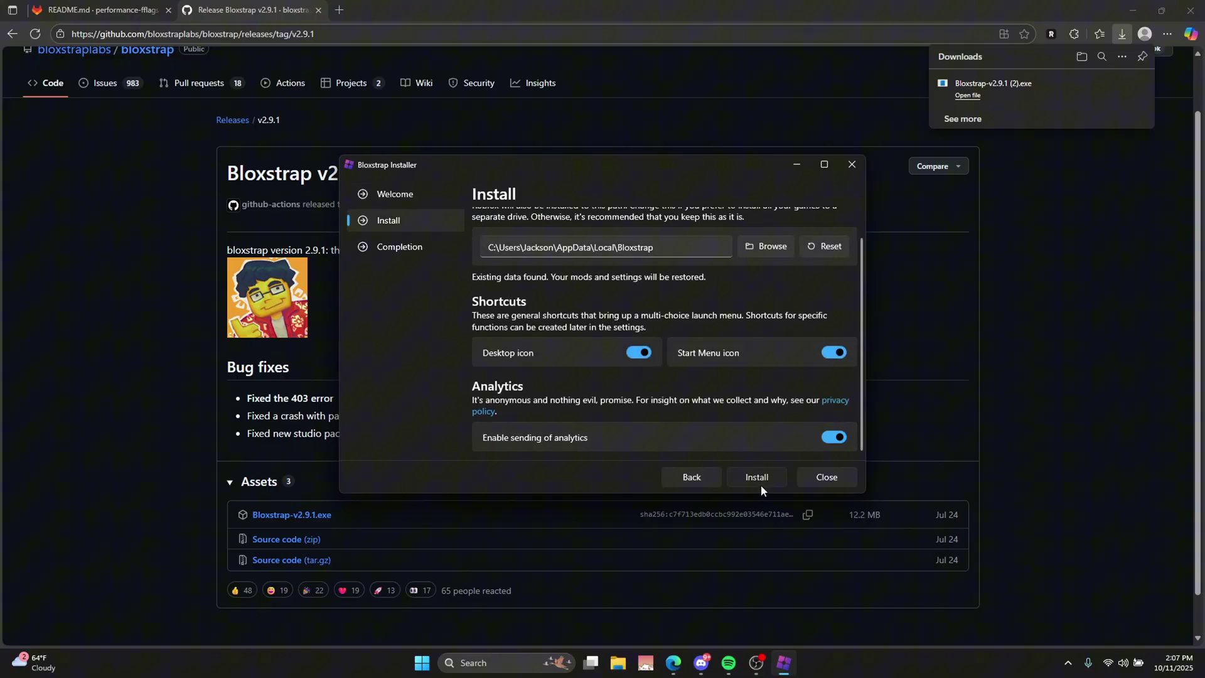
left_click(760, 484)
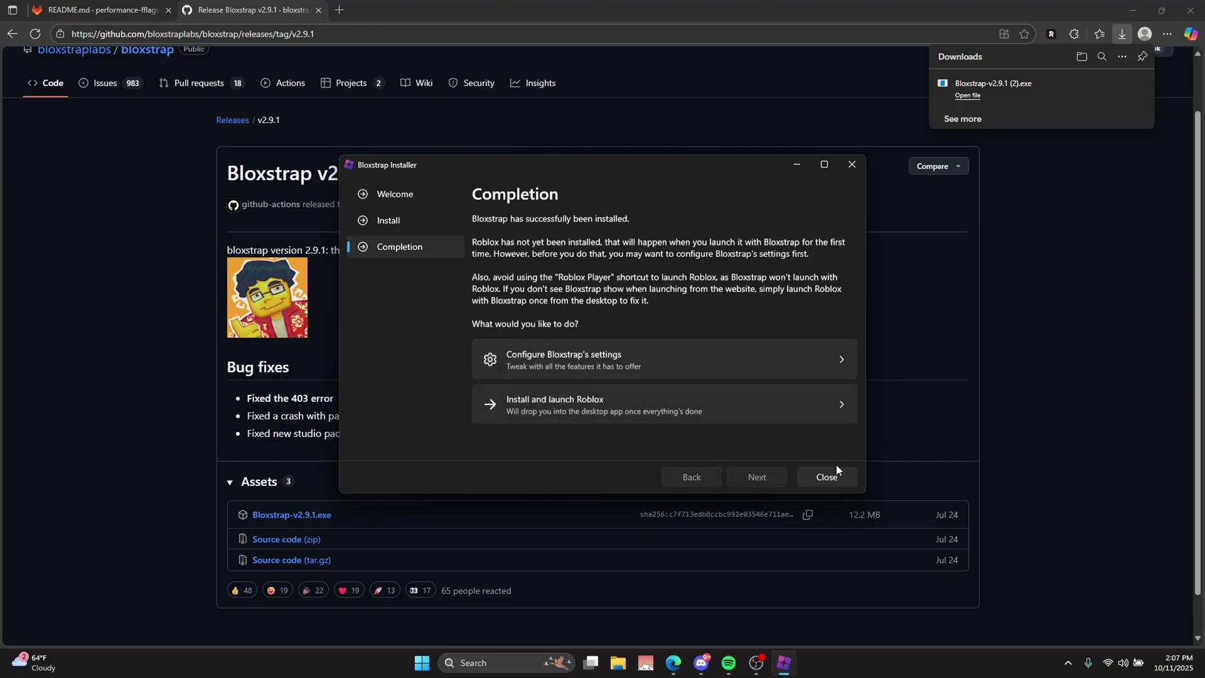
- Open Bloxstrap's settings window and reposition it, moving the browser out of the way
left_click(658, 364)
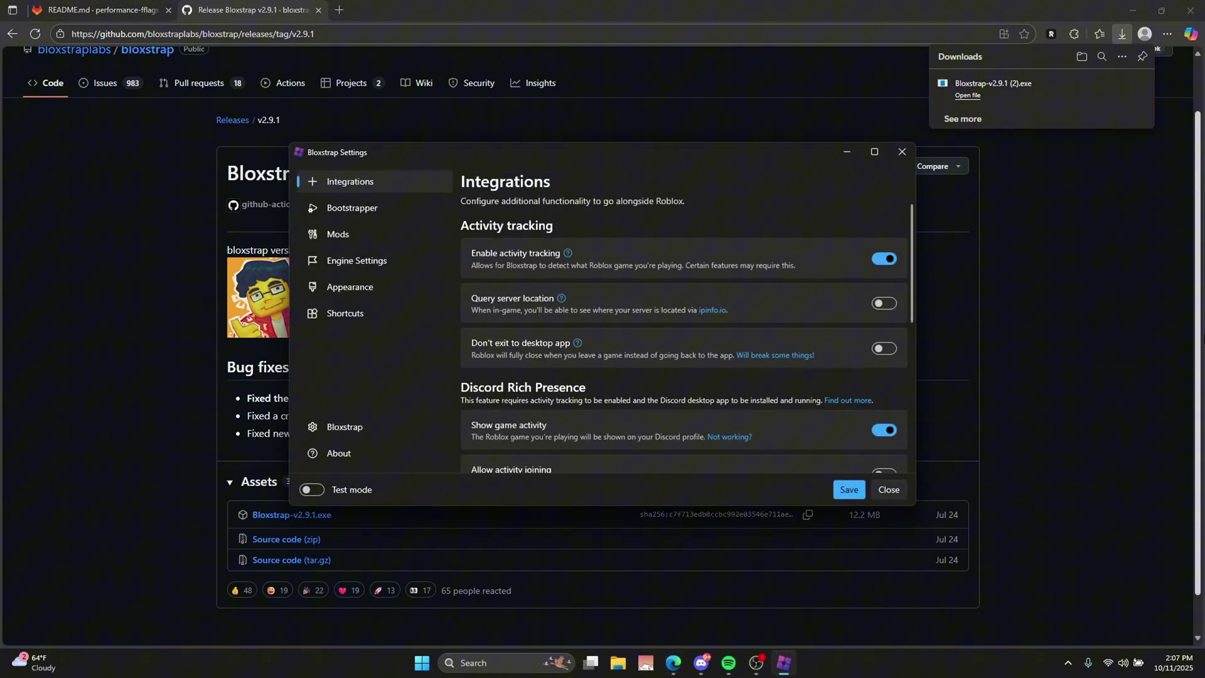
left_click_drag(743, 164, 710, 202)
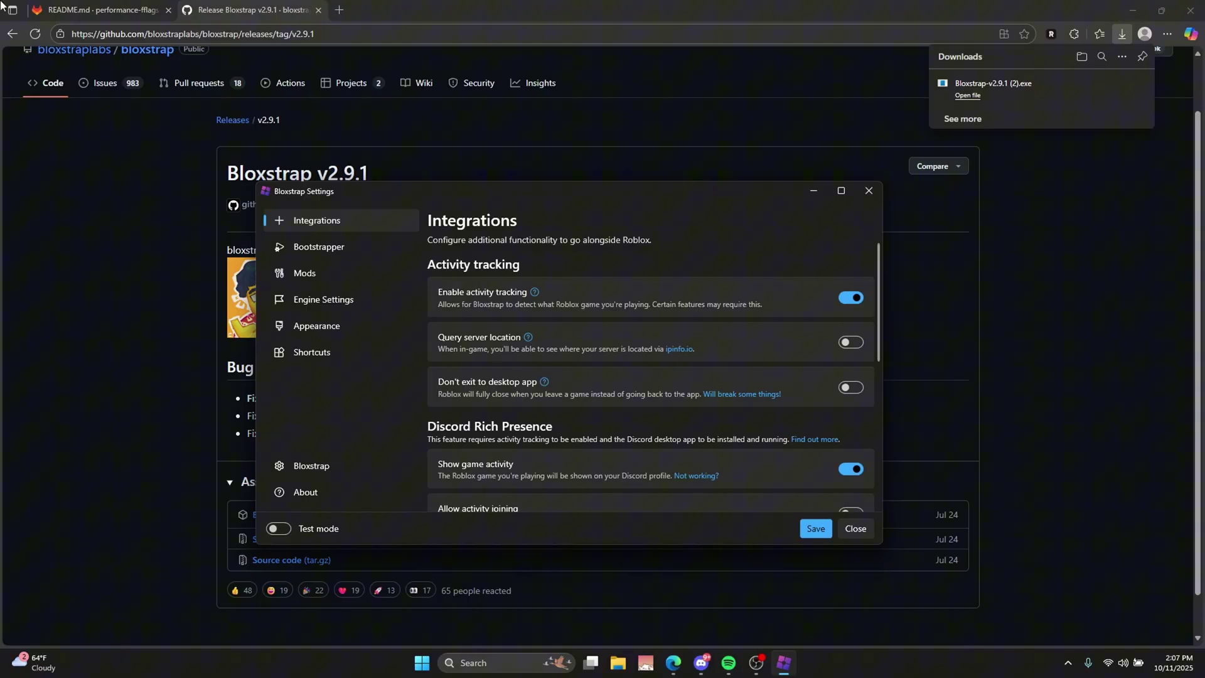
left_click_drag(806, 6, 189, 677)
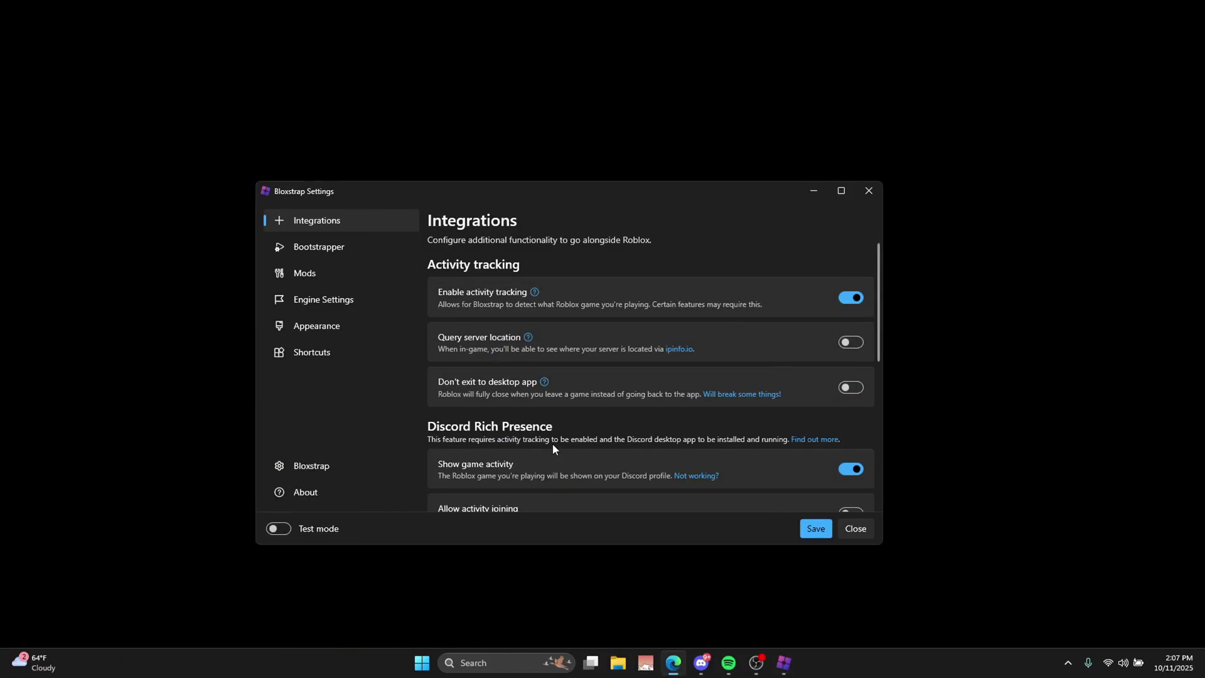
left_click_drag(585, 202, 617, 161)
- Browse the Bootstrapper, Engine Settings, Mods and Integrations pages, ending on Shortcuts
left_click(384, 209)
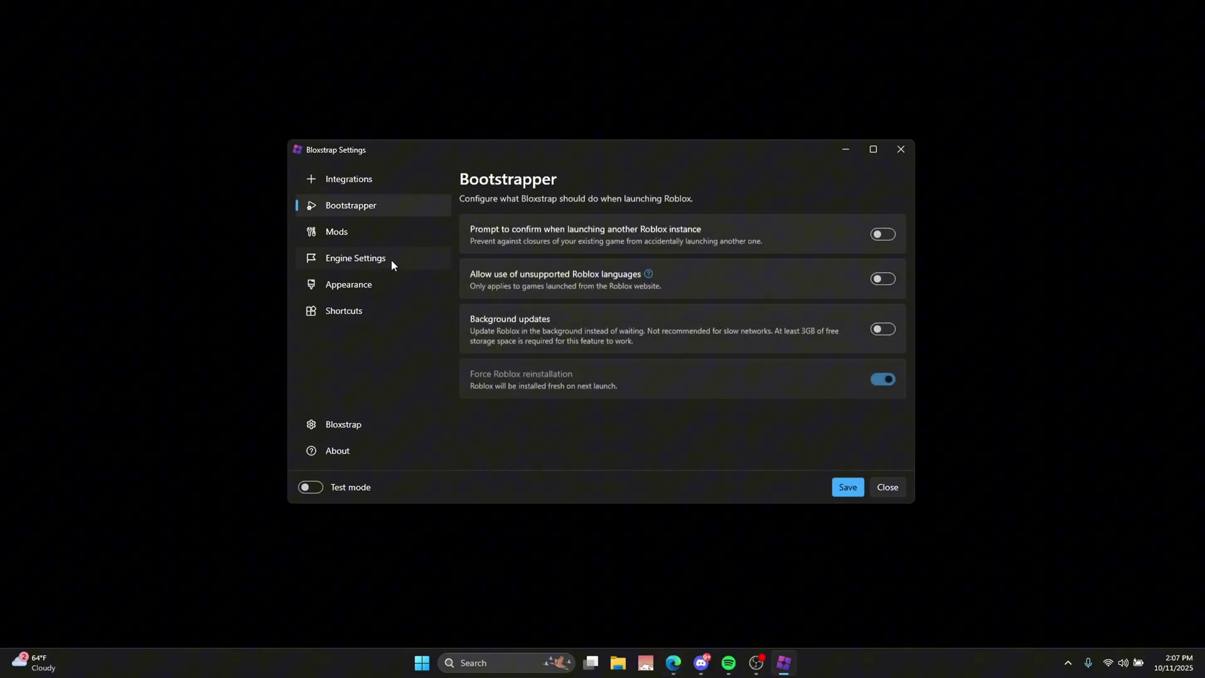
left_click(388, 255)
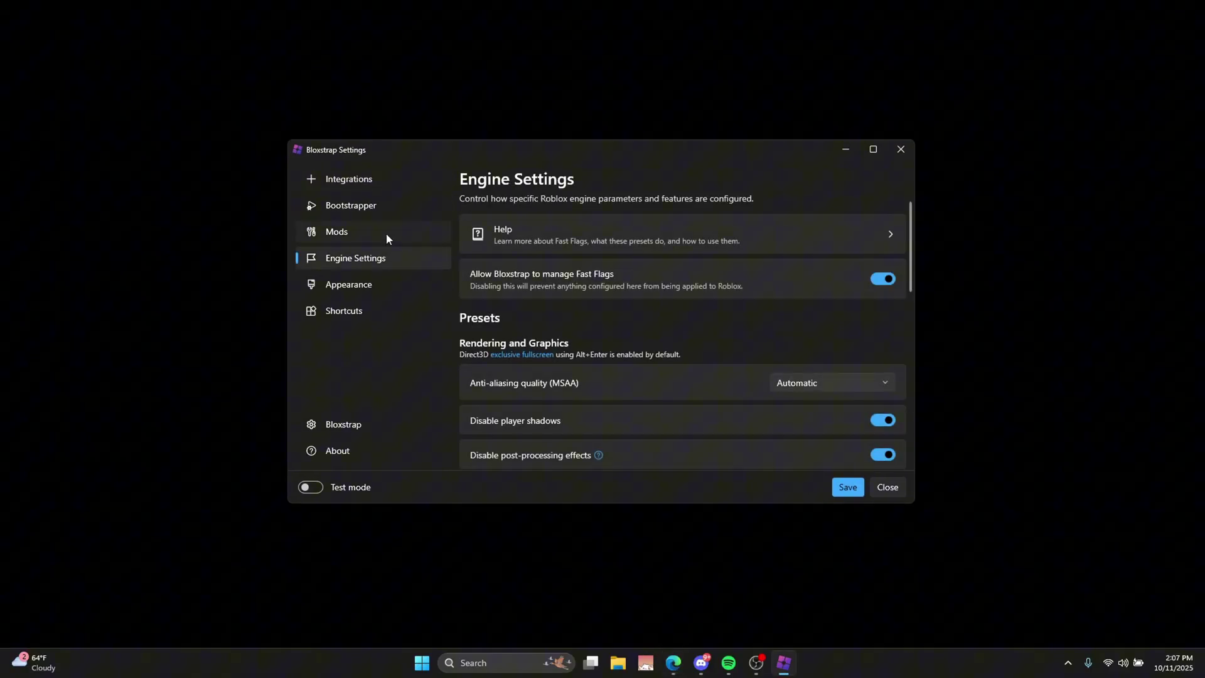
left_click(386, 233)
scroll(721, 389, "down", 3)
scroll(772, 408, "up", 5)
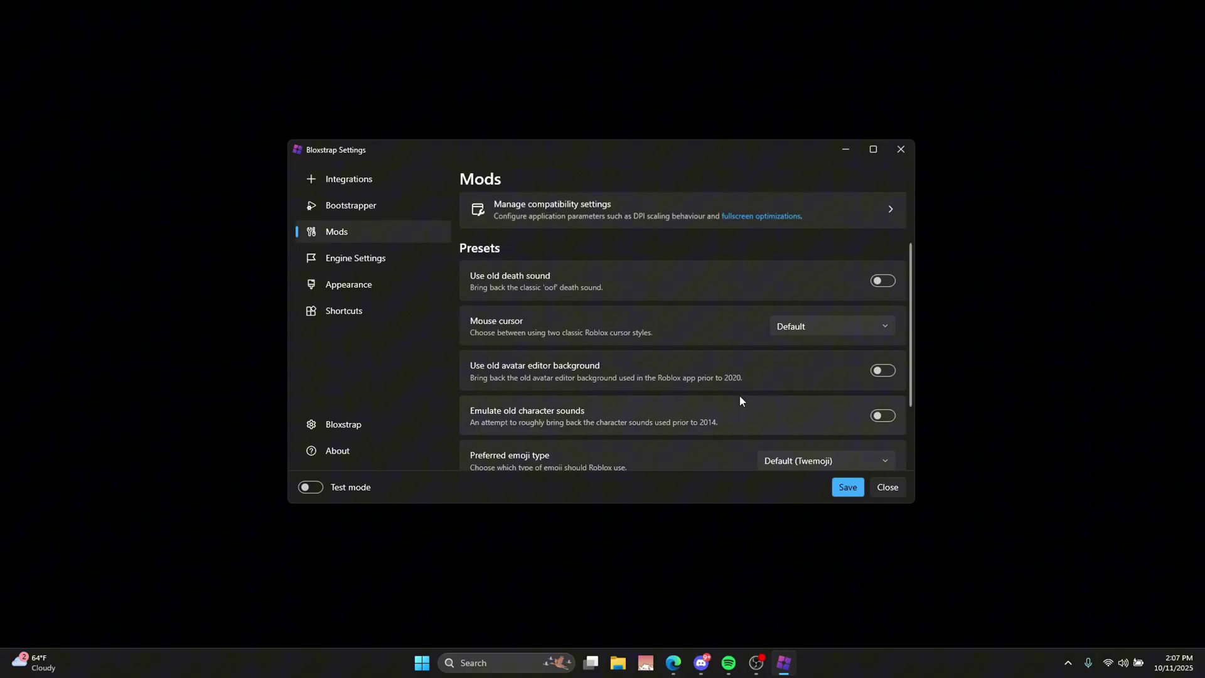
left_click(329, 207)
left_click(349, 175)
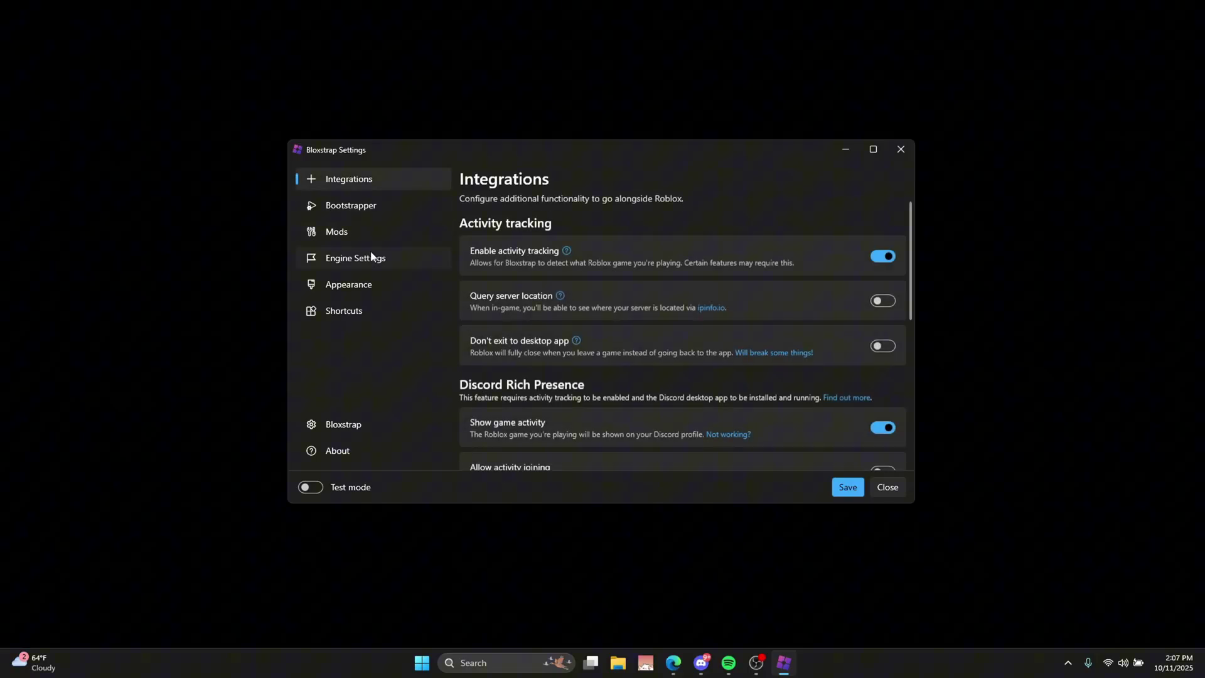
left_click(374, 257)
left_click(360, 311)
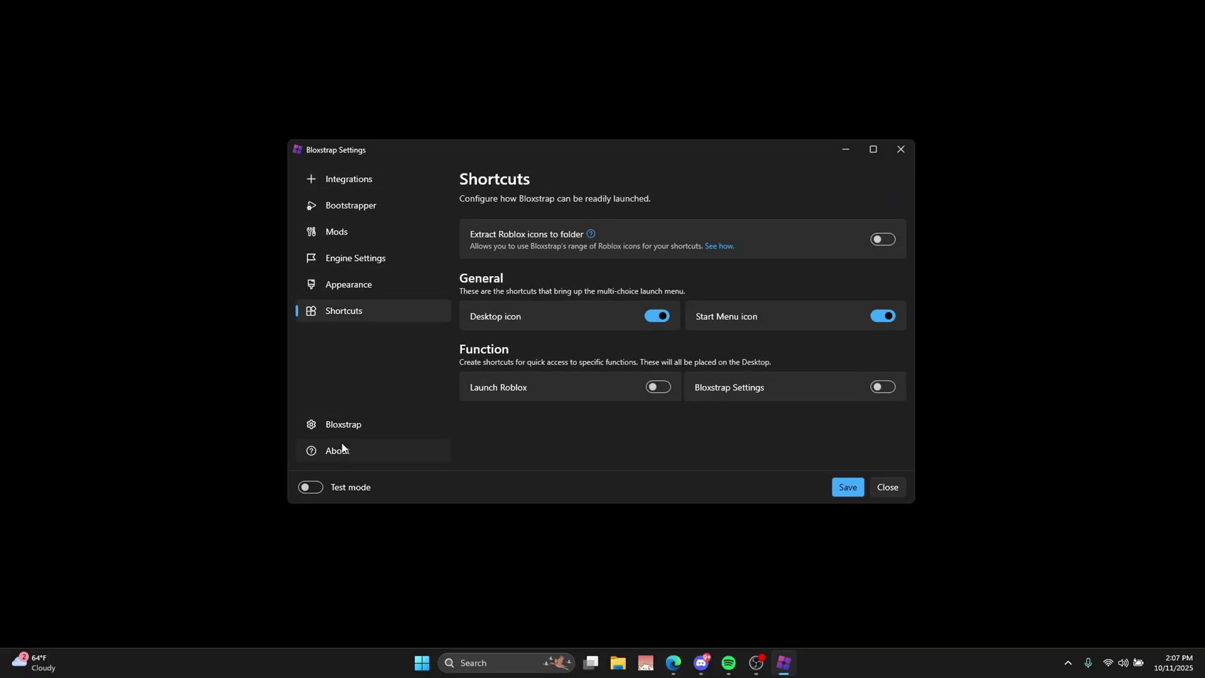
- Show the Bloxstrap page with the app's own general options
left_click(349, 427)
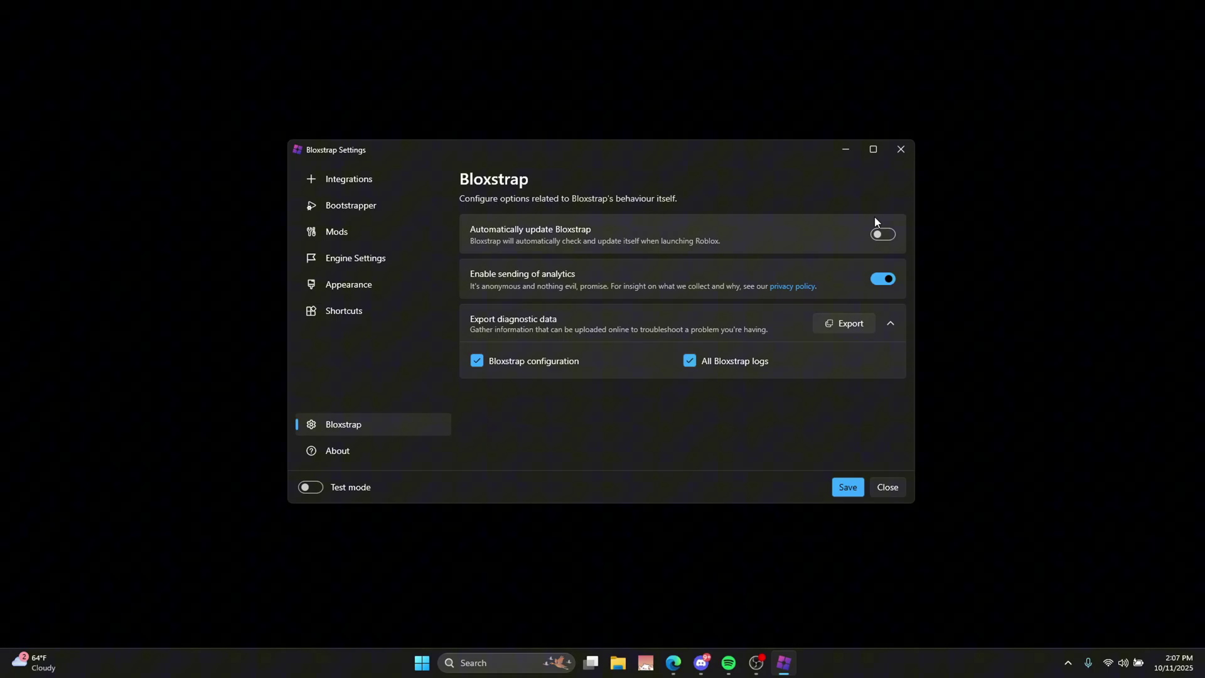
- Enter the Fast Flag Editor past the warning and select the FStringWhitelistVerifiedUserId flag
left_click(426, 258)
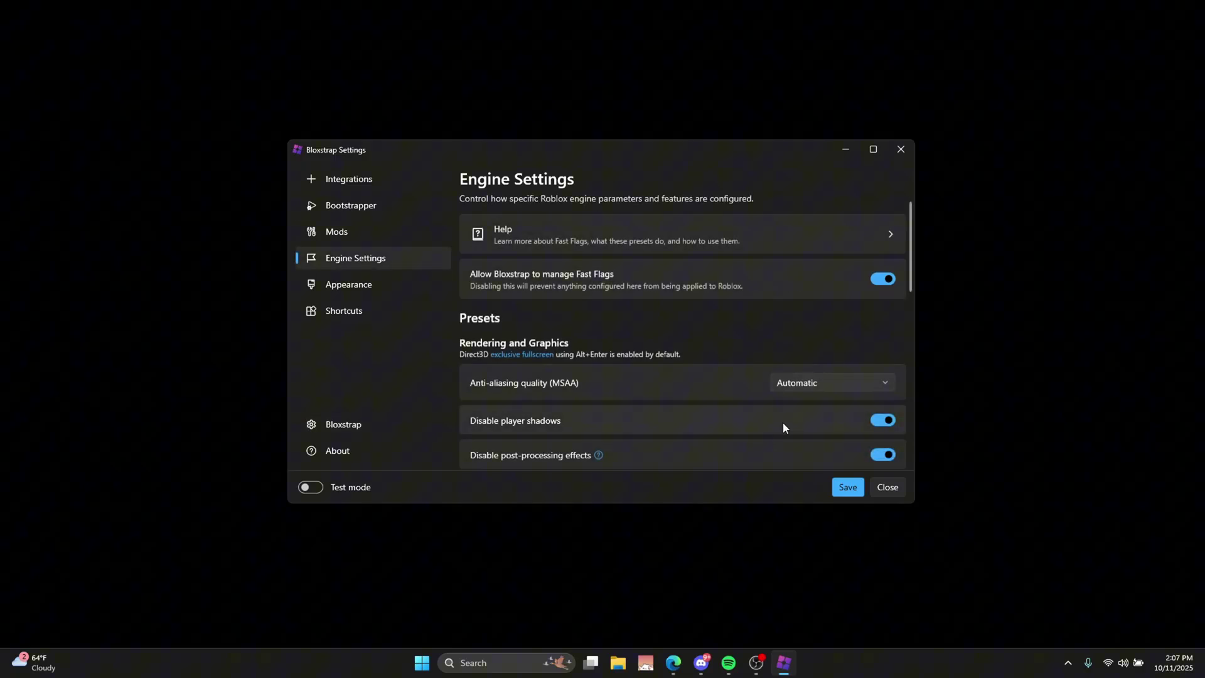
scroll(636, 323, "down", 15)
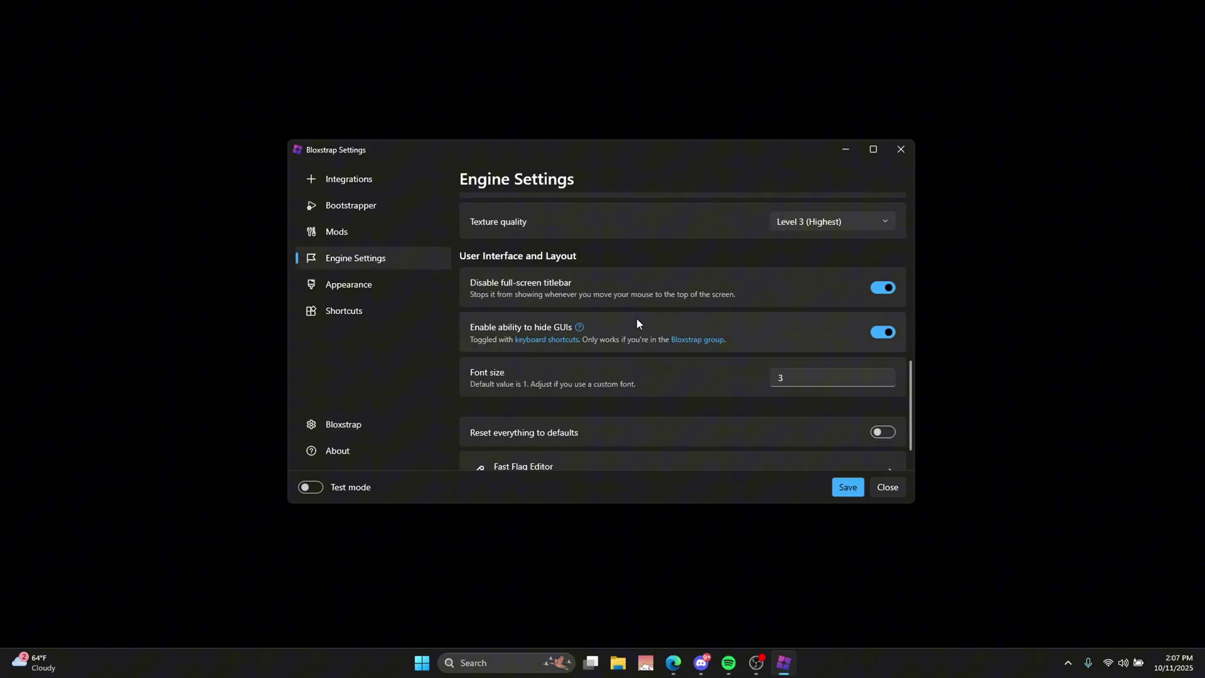
left_click(660, 438)
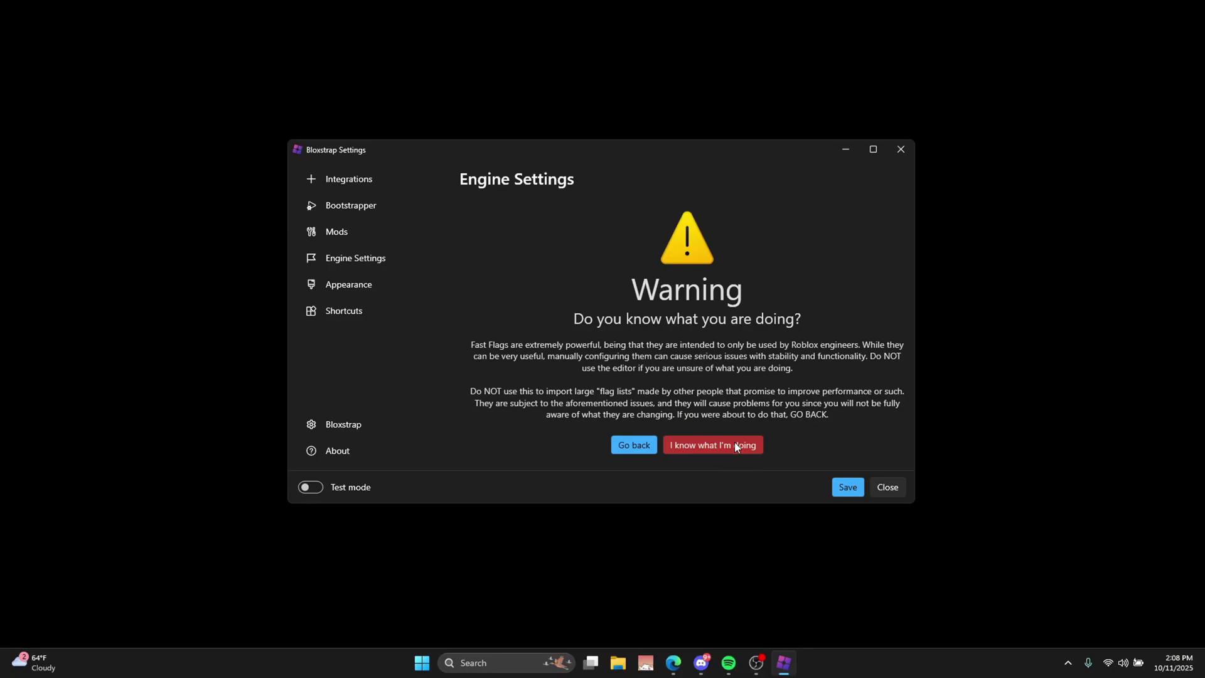
left_click(734, 442)
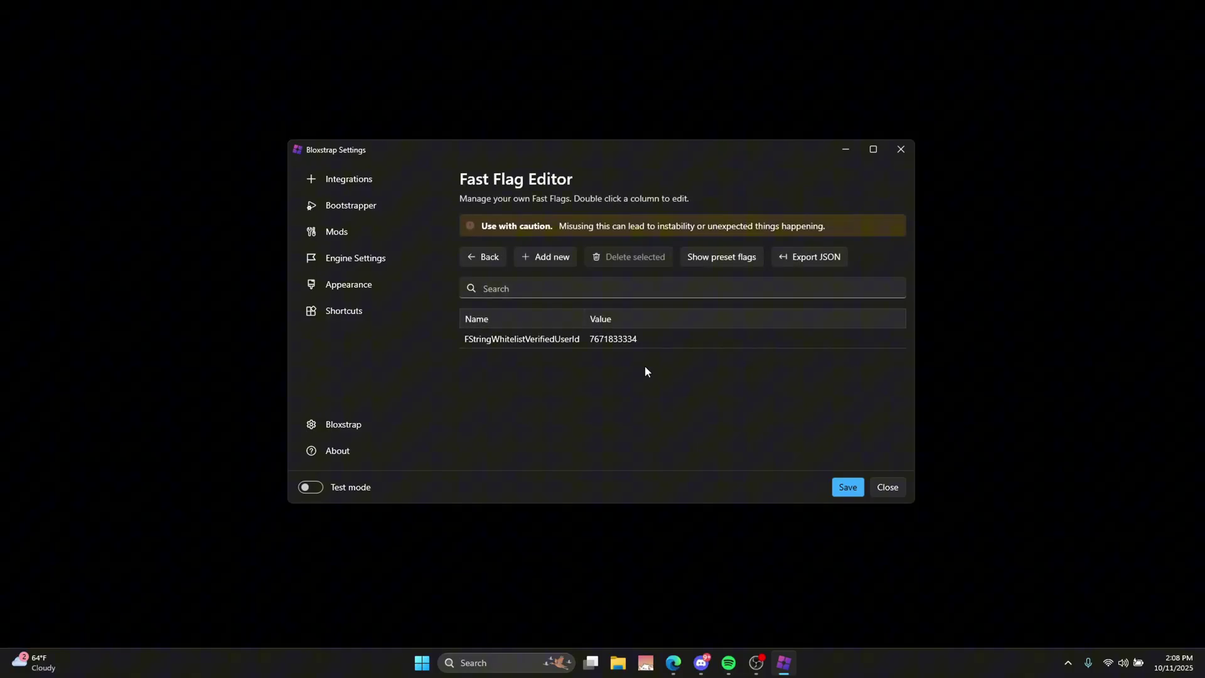
left_click(639, 343)
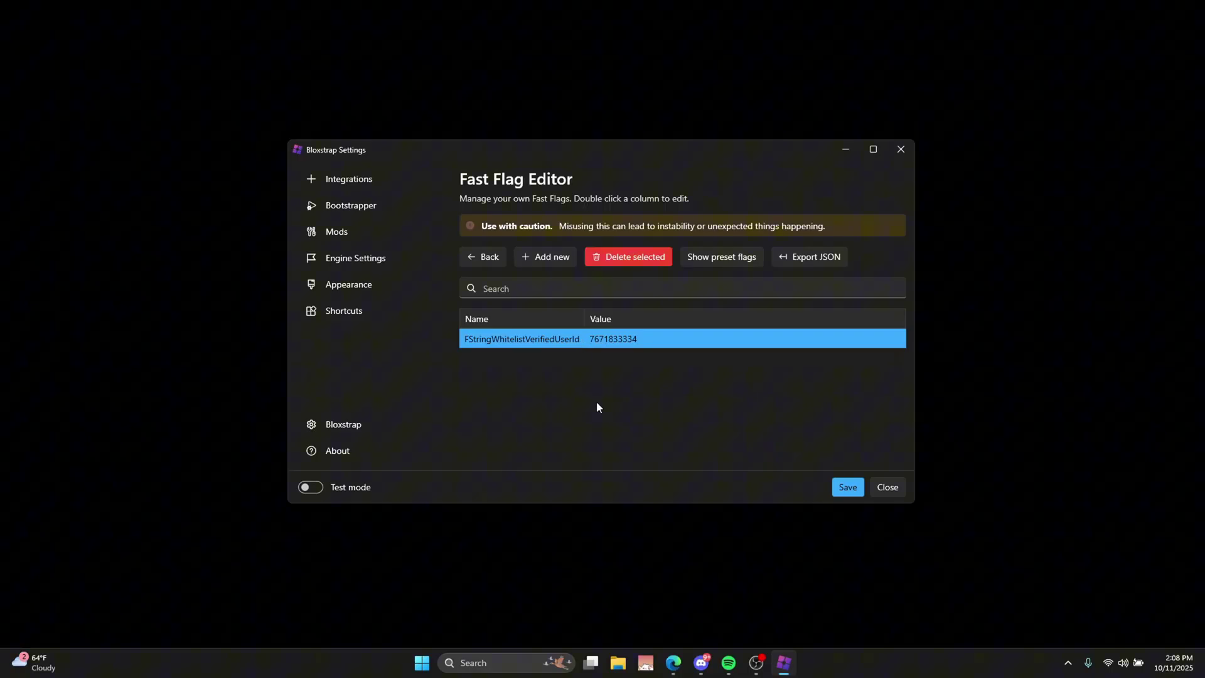
key("alt+Tab")
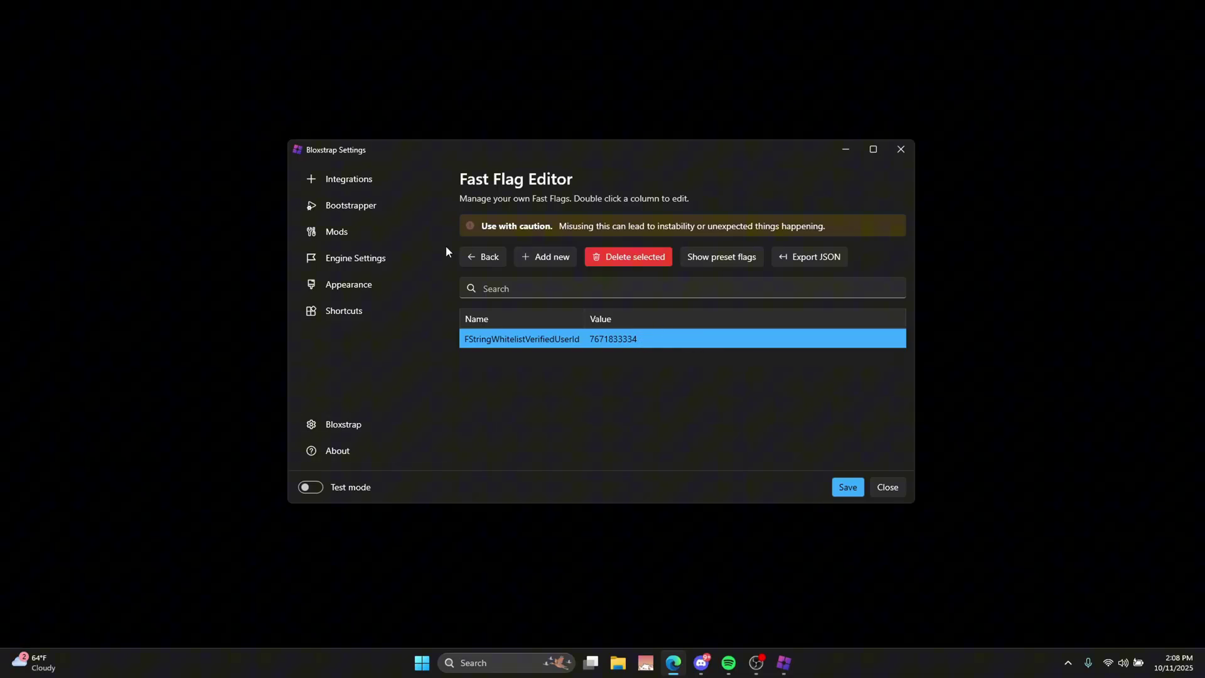
- Import the pasted JSON fast flags, overwriting the three conflicting ones, and save
left_click(529, 256)
left_click(628, 266)
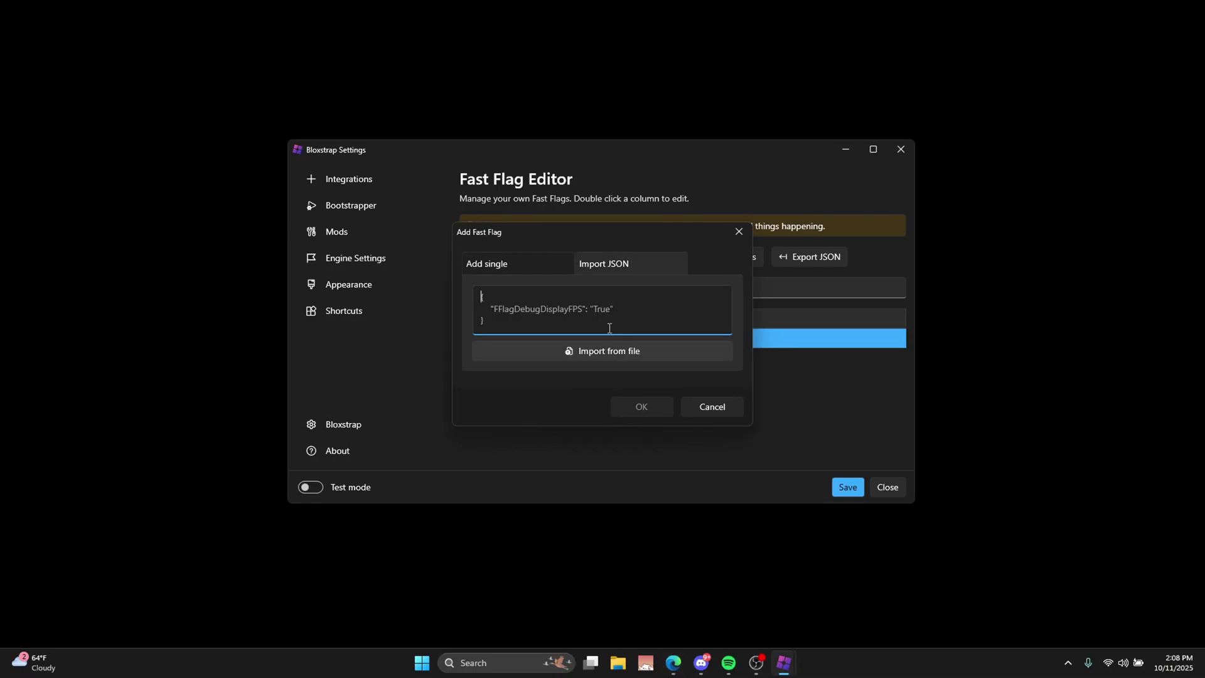
type("{   \"DFFlagDisableDPIScale\": \"True\",   \"FFlagHandleAltEnterFullscreenManually\": \"False\",   \"FIntDebugForceMSAASamples\": \"1\",   \"DFFlagDebugPauseVoxelizer\": \"True\",   \"FIntFRMMaxGrassDistance\": \"0\",   \"FIntFRMMinGrassDistance\": \"0\",   \"FIntGrassMovementReducedMotionFactor\": \"0\",   \"DFIntCSGLevelOfDetailSwitchingDistance\": \"0\",   \"DFIntCSGLevelOfDetailSwitchingDistanceL12\": \"0\",   \"DFIntCSGLevelOfDetailSwitchingDistanceL34\": \"0\",   \"DFIntCSGLevelOfDetailSwitchingDistanceL23\": \"0\" }")
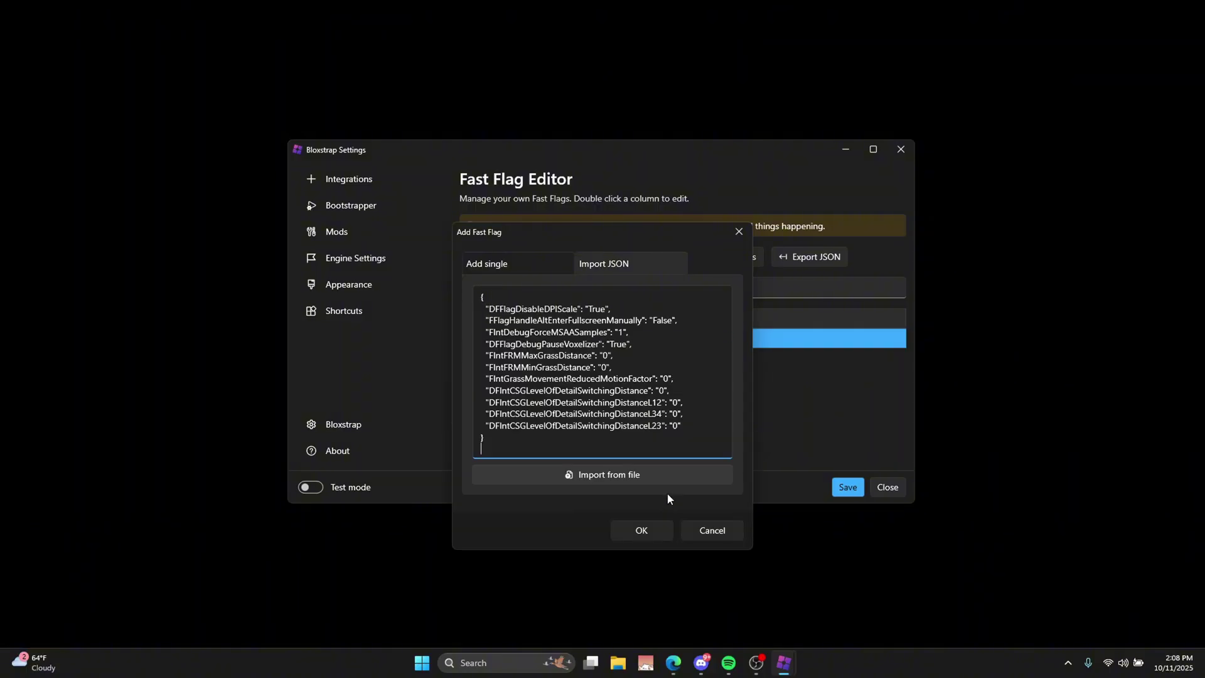
left_click(653, 529)
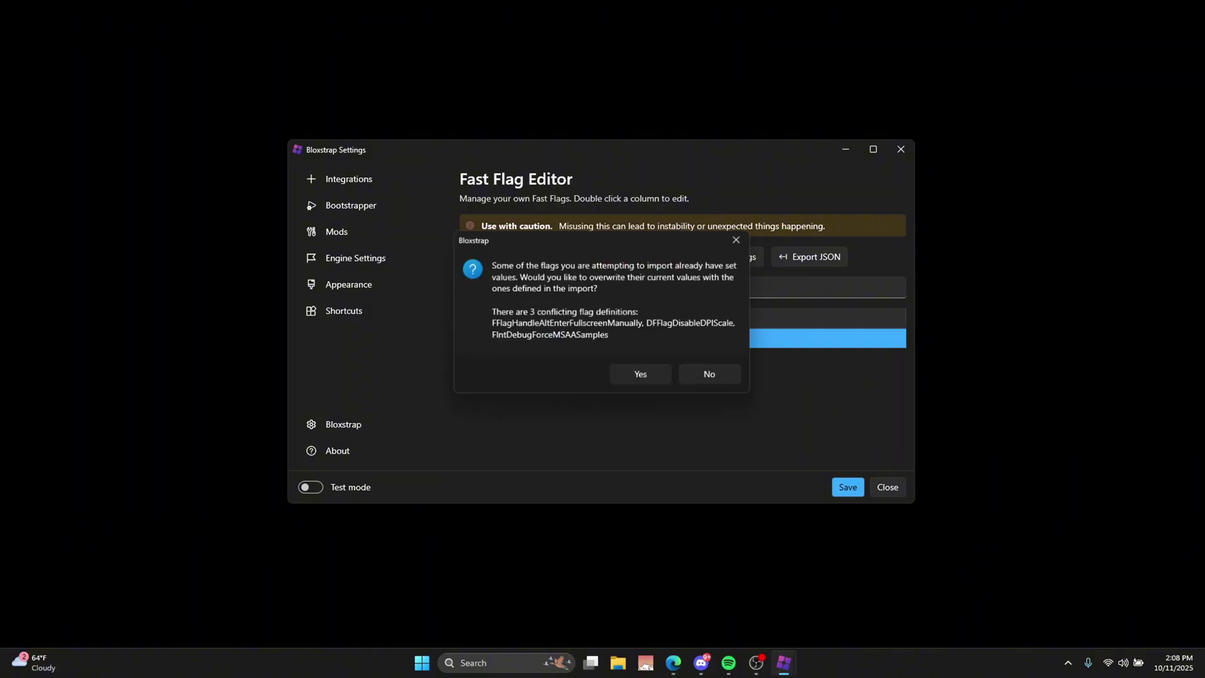
left_click(641, 379)
scroll(785, 389, "up", 3)
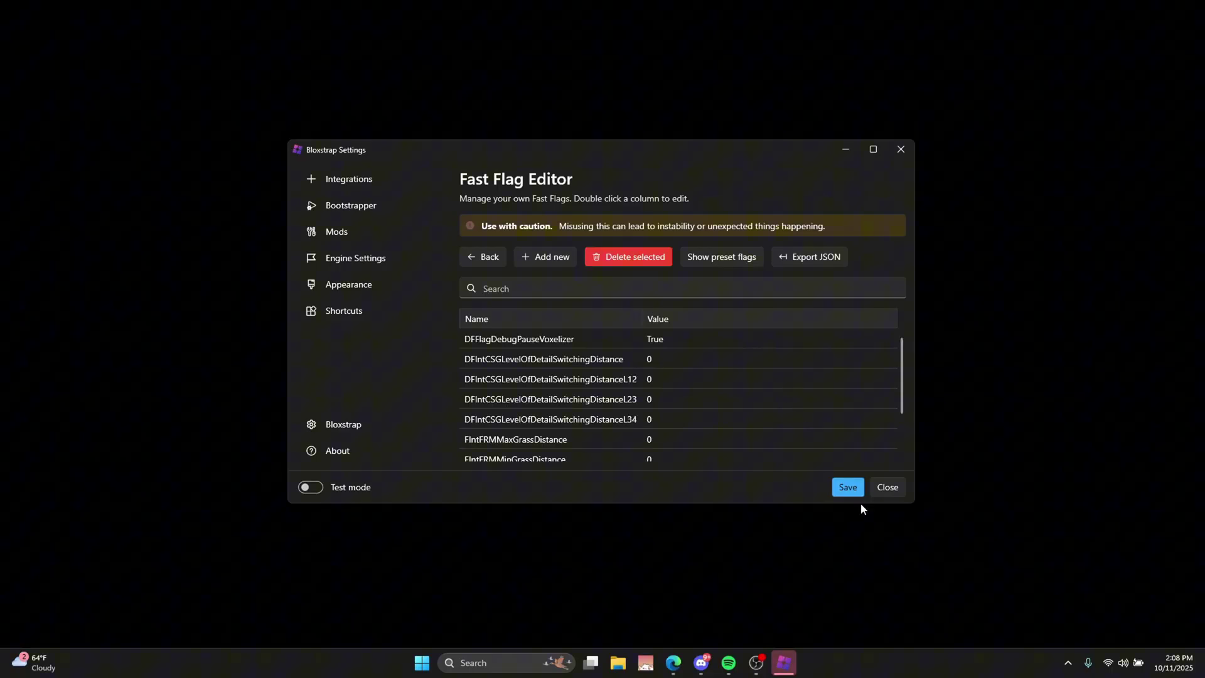
left_click(849, 489)
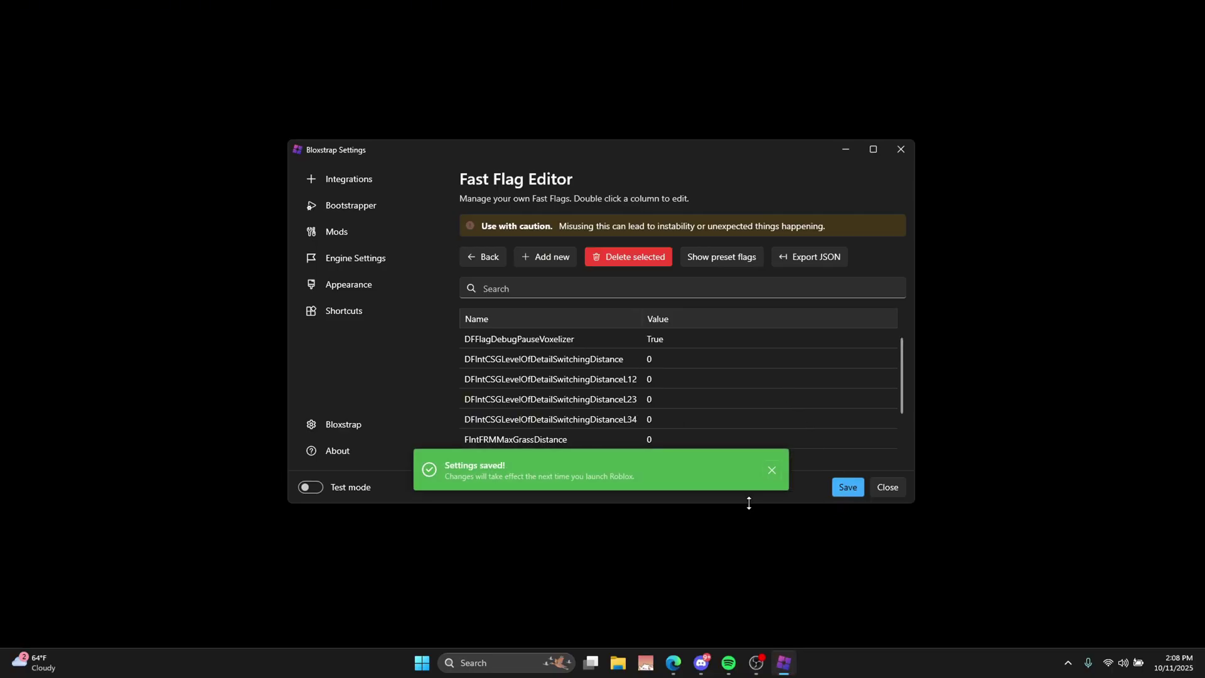
- Check the Integrations, Shortcuts and Appearance pages, save again and close Bloxstrap settings
left_click(342, 187)
scroll(731, 350, "down", 10)
scroll(729, 355, "up", 10)
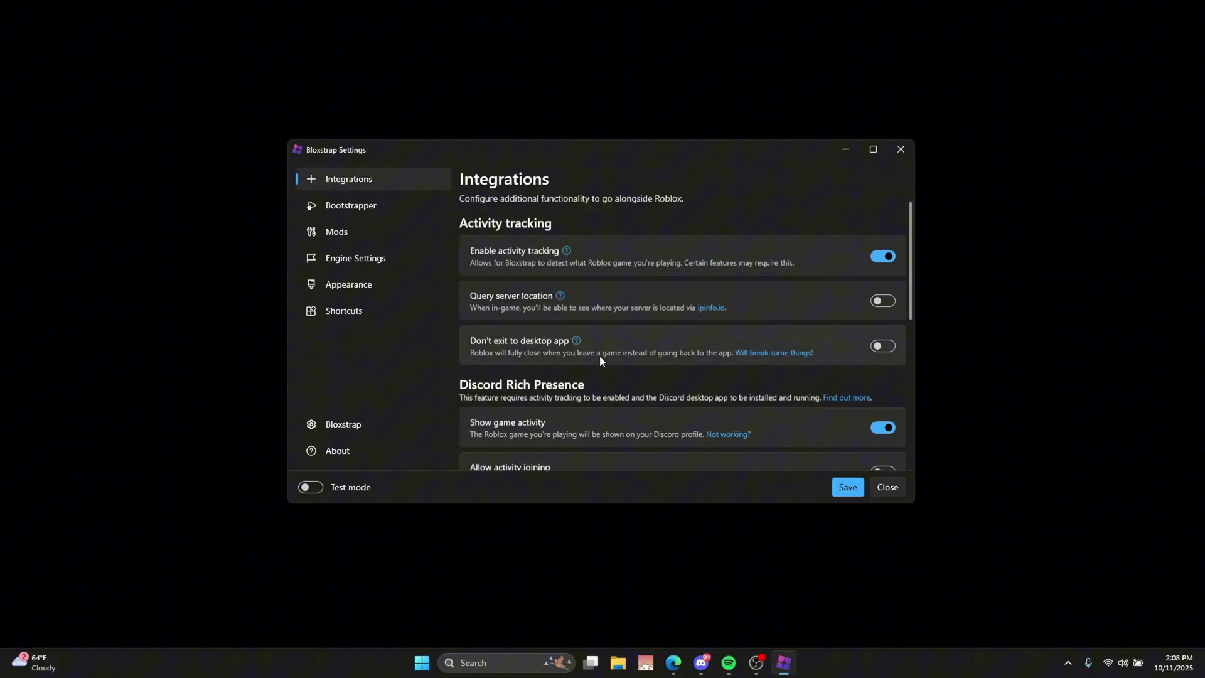
left_click(376, 312)
left_click(378, 280)
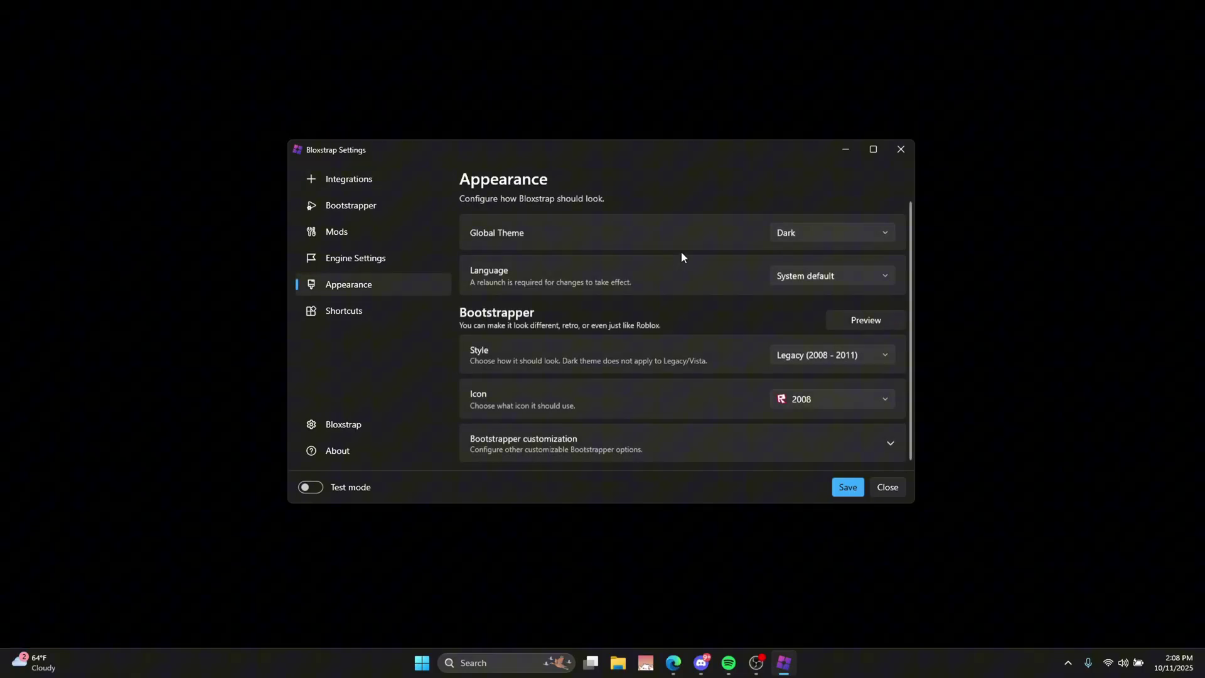
left_click(849, 488)
left_click(901, 149)
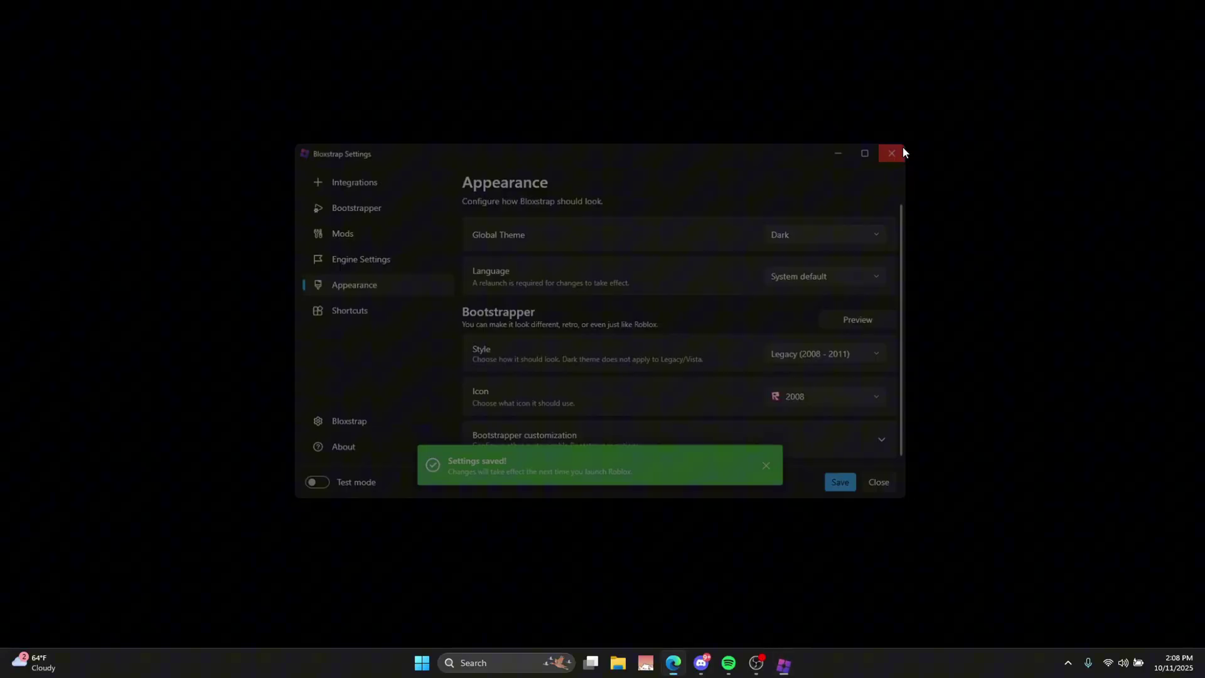
key("super")
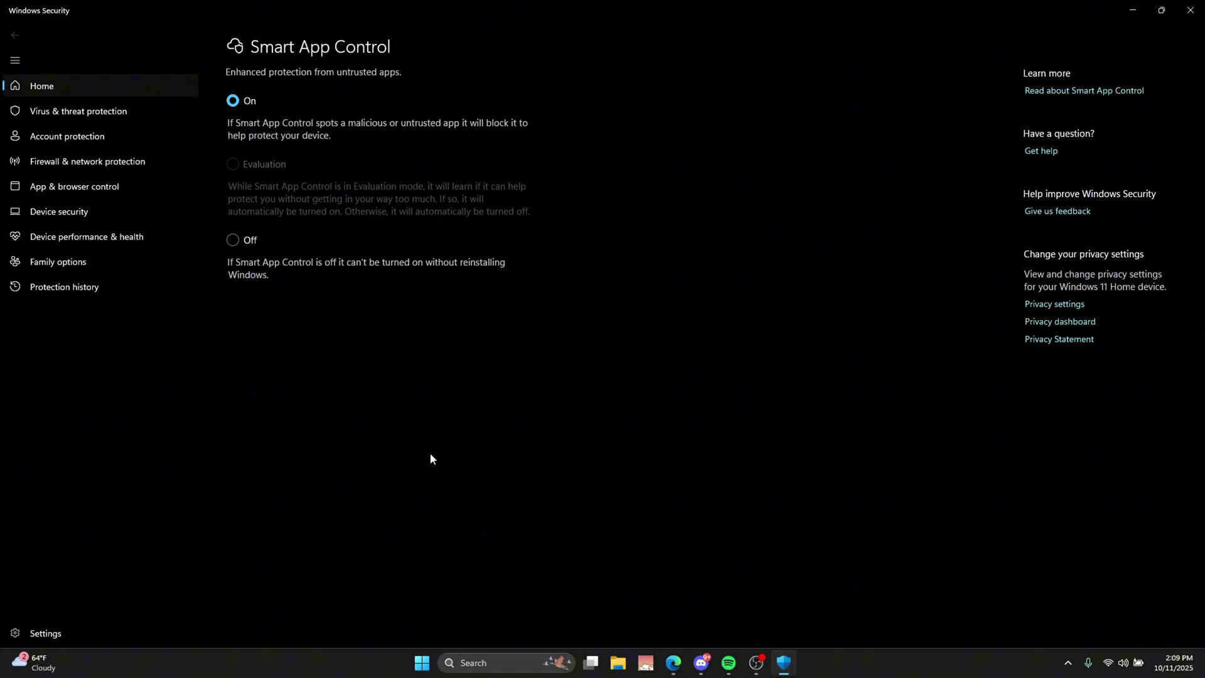
- Set Smart App Control to Off and confirm with 'Yes, I'm sure'
left_click(231, 241)
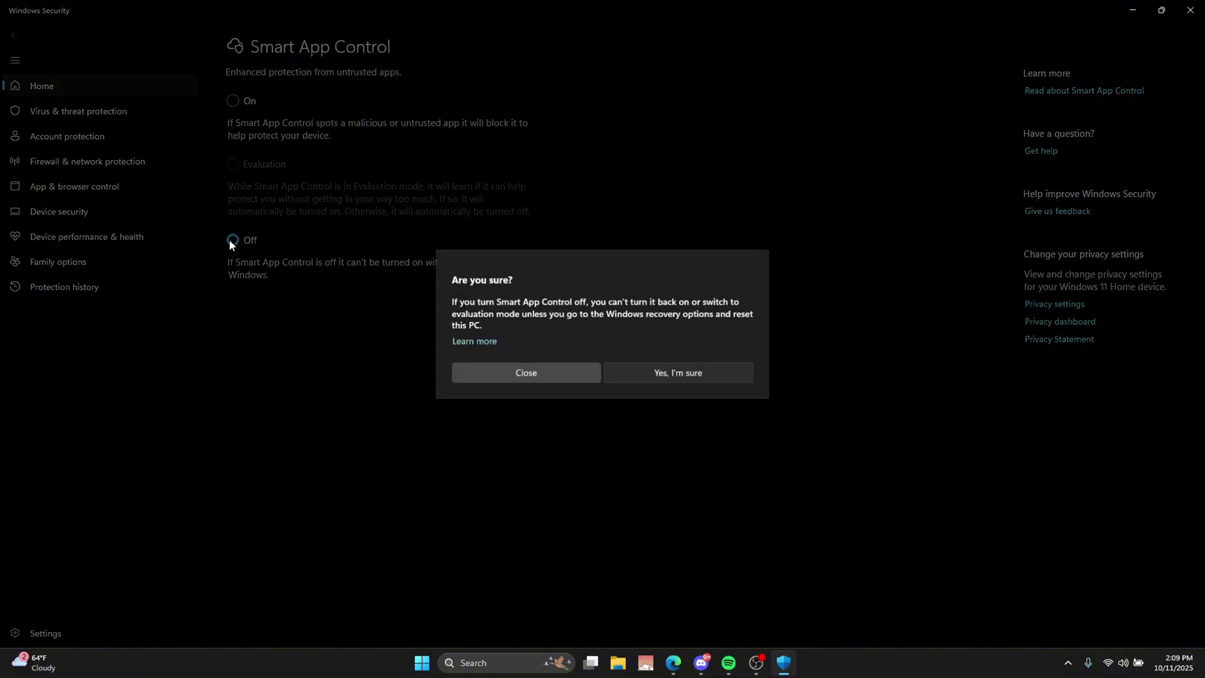
left_click(679, 373)
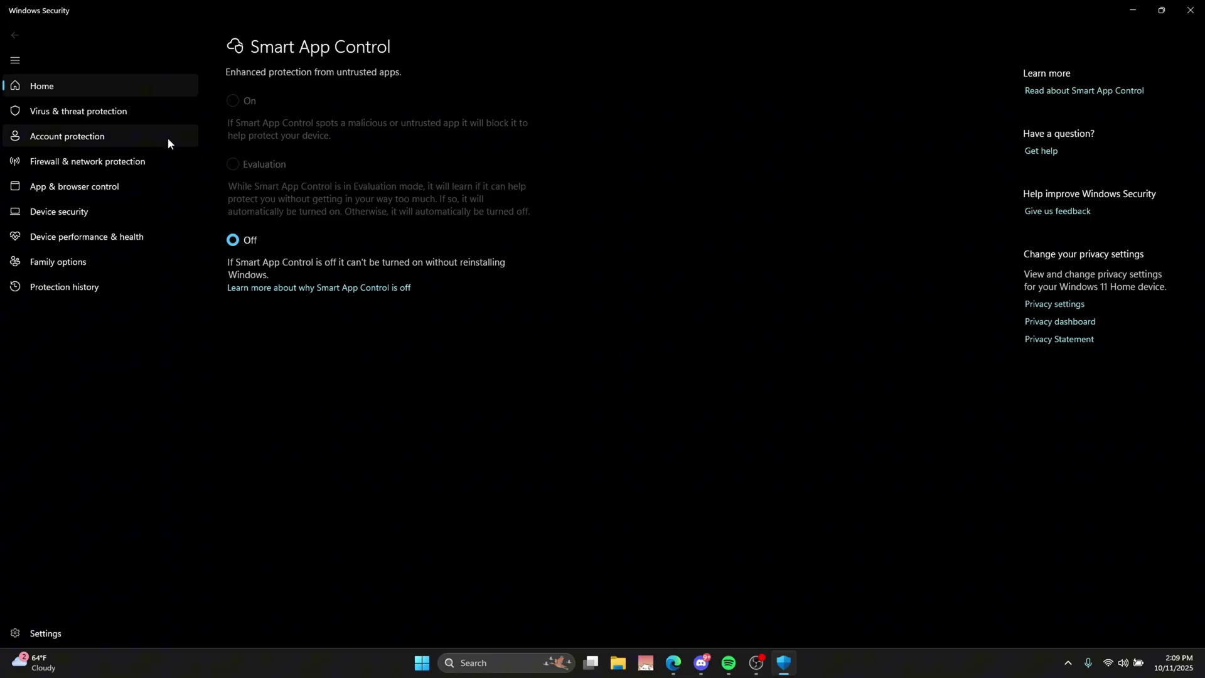
- View the Virus & threat protection settings, then return to the Windows Security home page
left_click(146, 115)
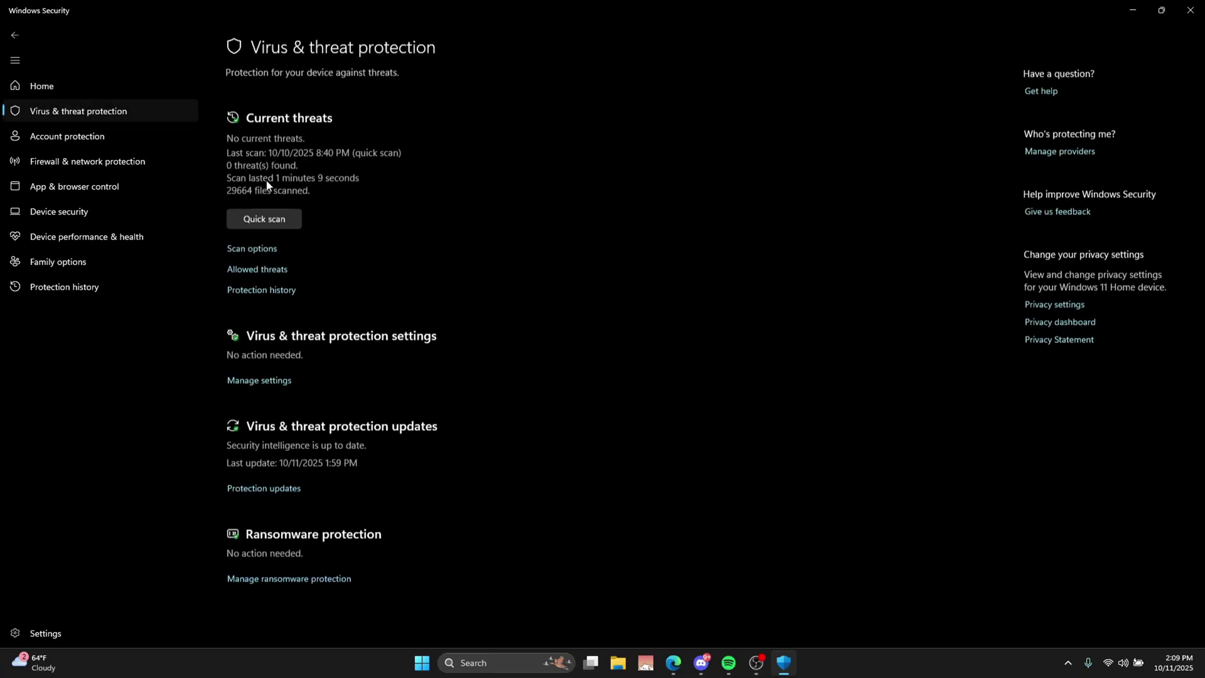
left_click(285, 381)
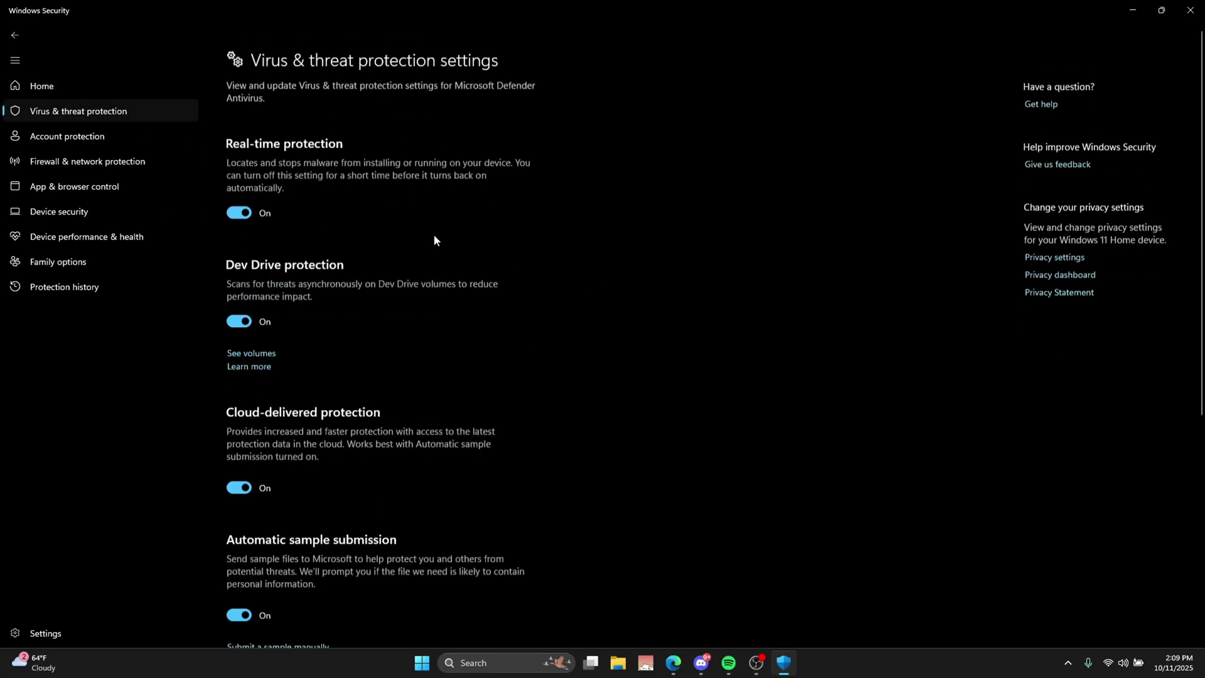
left_click(128, 80)
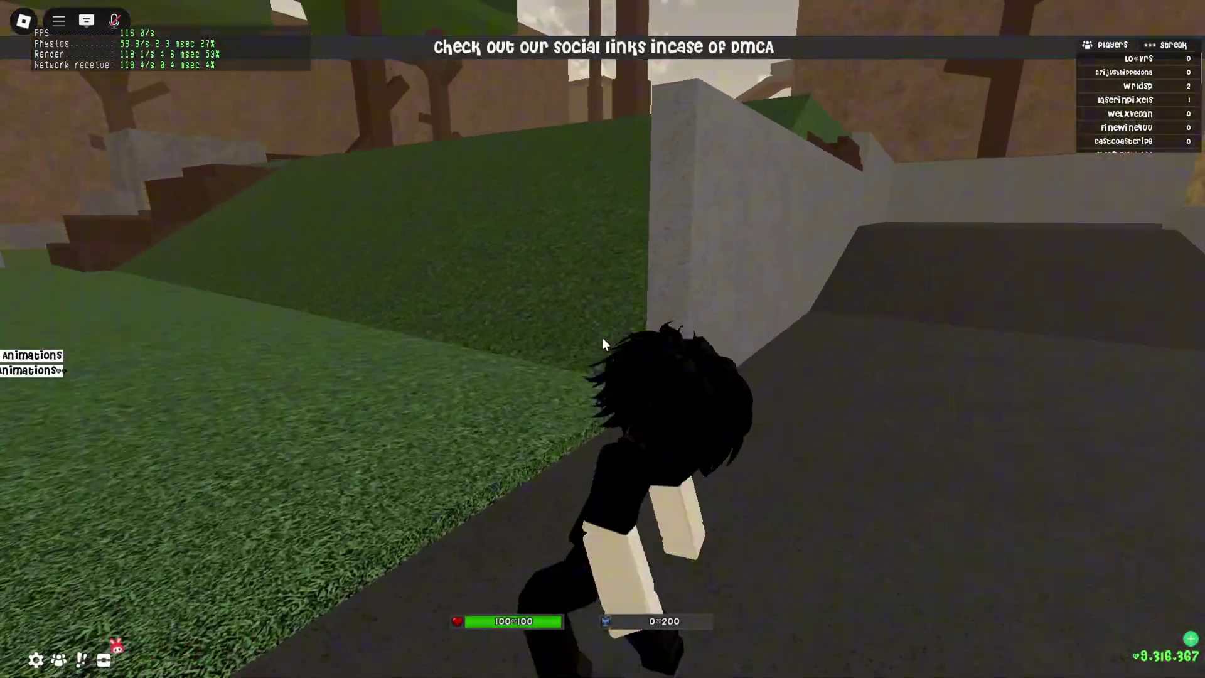
- Lower the Roblox volume to the third step in the in-game settings
key("Escape")
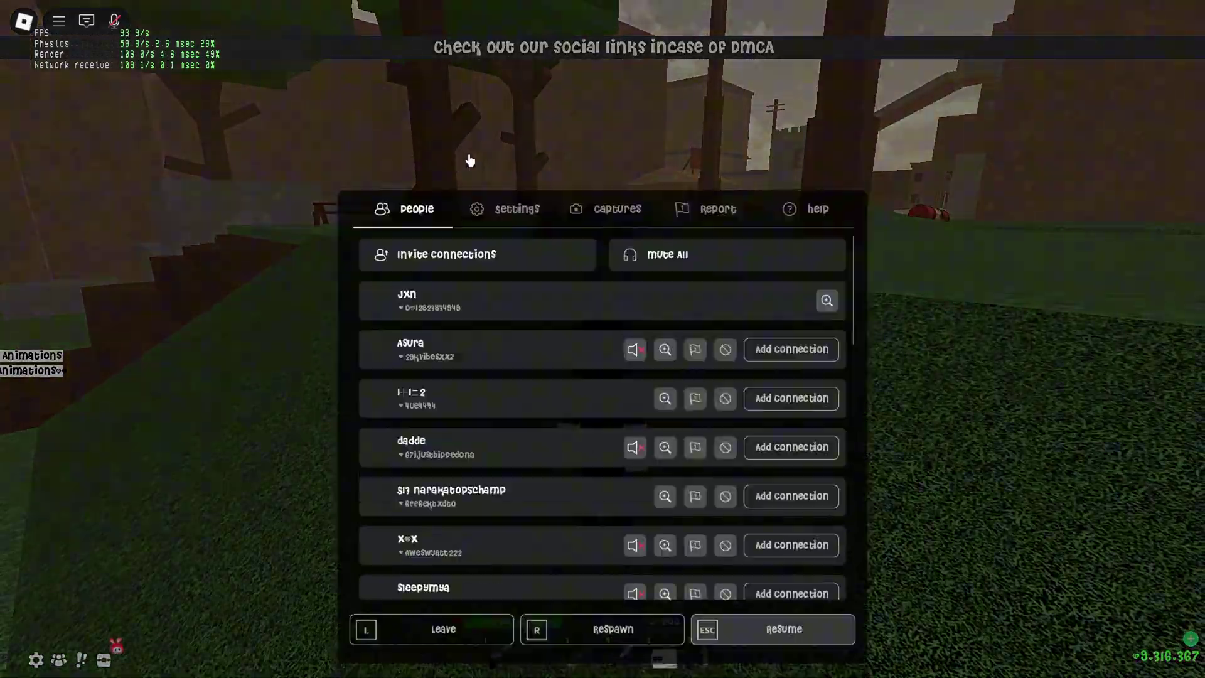
left_click(489, 127)
scroll(675, 376, "down", 3)
scroll(672, 379, "up", 3)
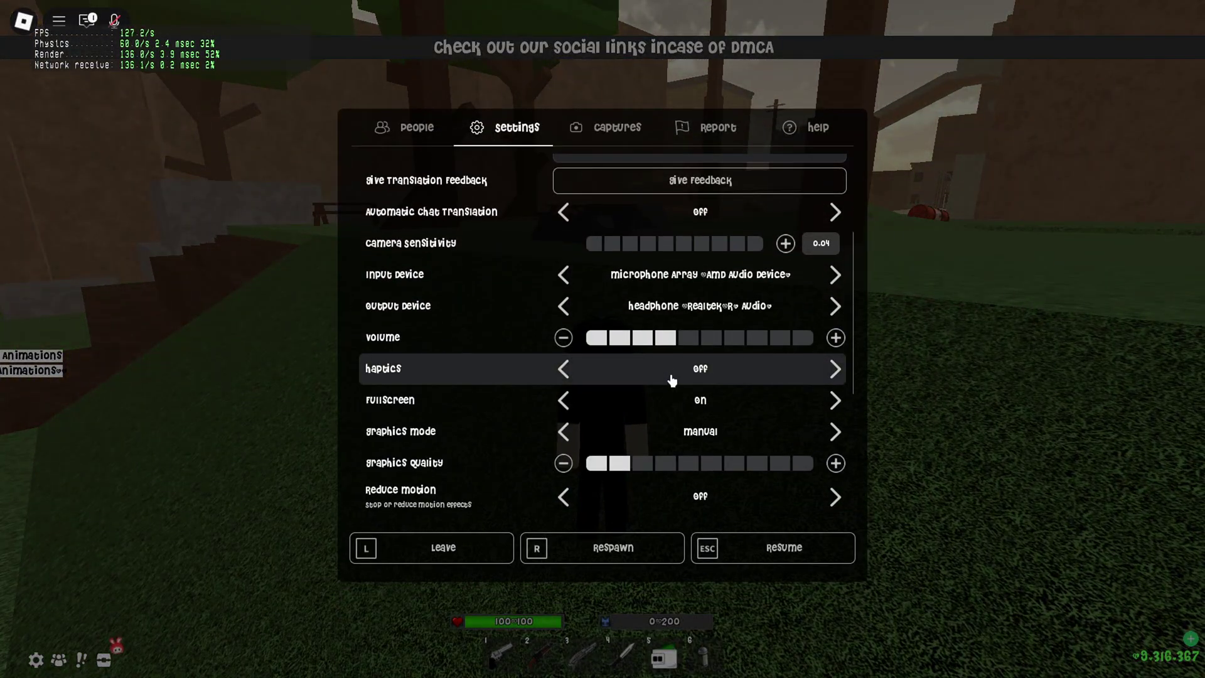
left_click(642, 339)
- Cap Maximum Frame Rate at the 60 FPS default, then reopen the frame rate choices
scroll(653, 340, "up", 2)
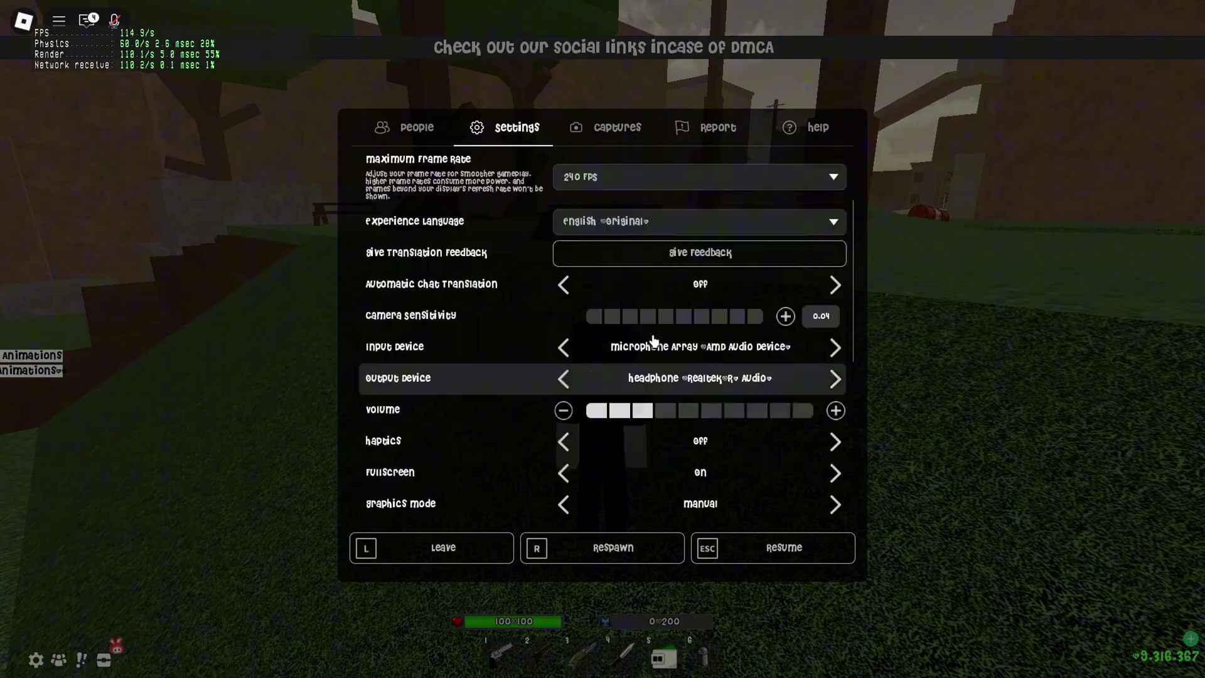
scroll(653, 340, "up", 2)
left_click(630, 281)
left_click(628, 291)
key("Escape")
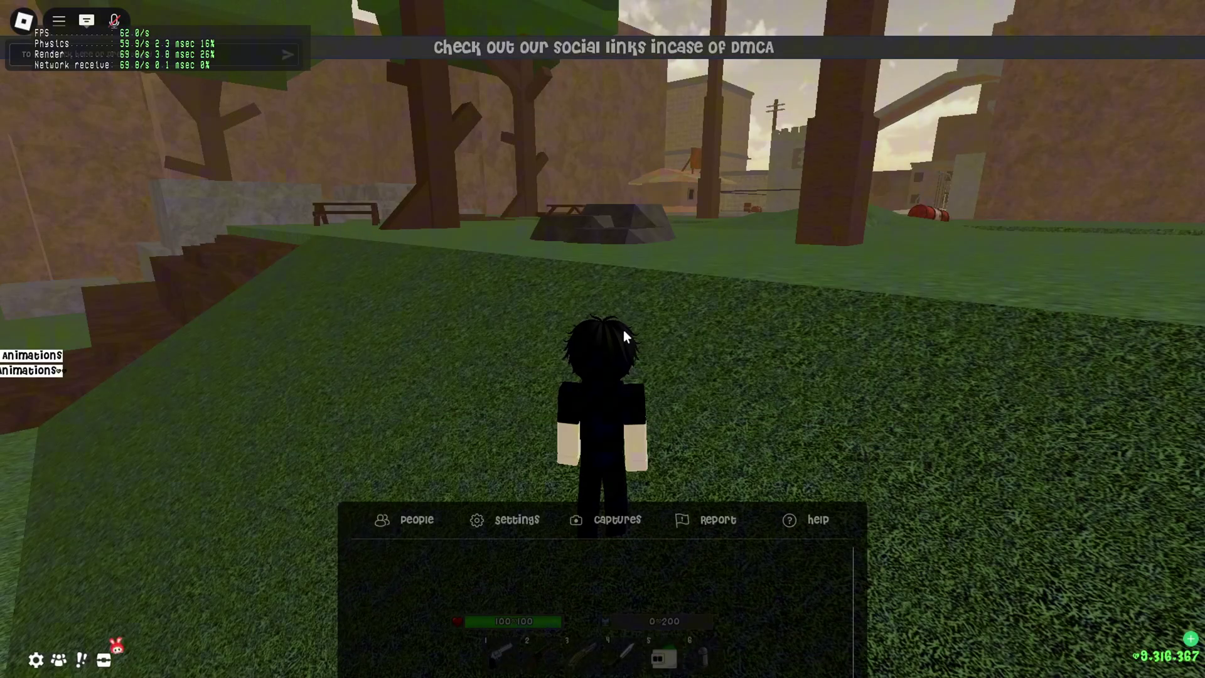
key("Escape")
left_click(493, 127)
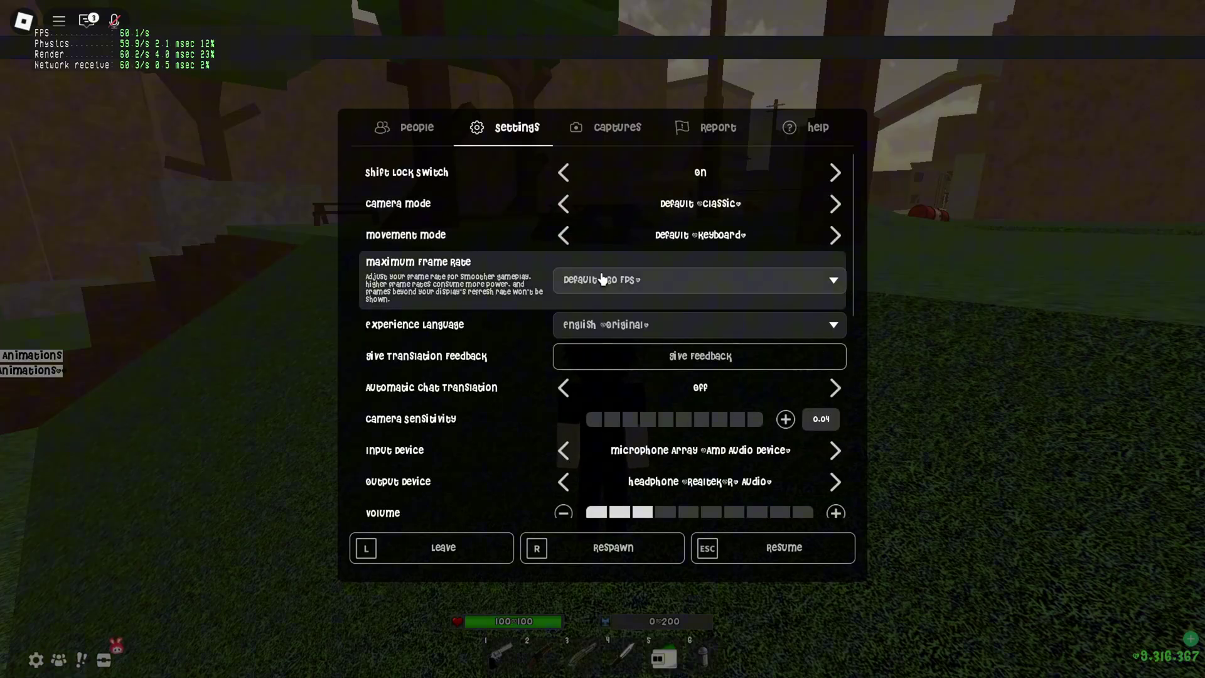
left_click(602, 279)
- Set Maximum Frame Rate to 240 FPS and resume play, running and jumping onto the rock
left_click(708, 423)
key("Escape")
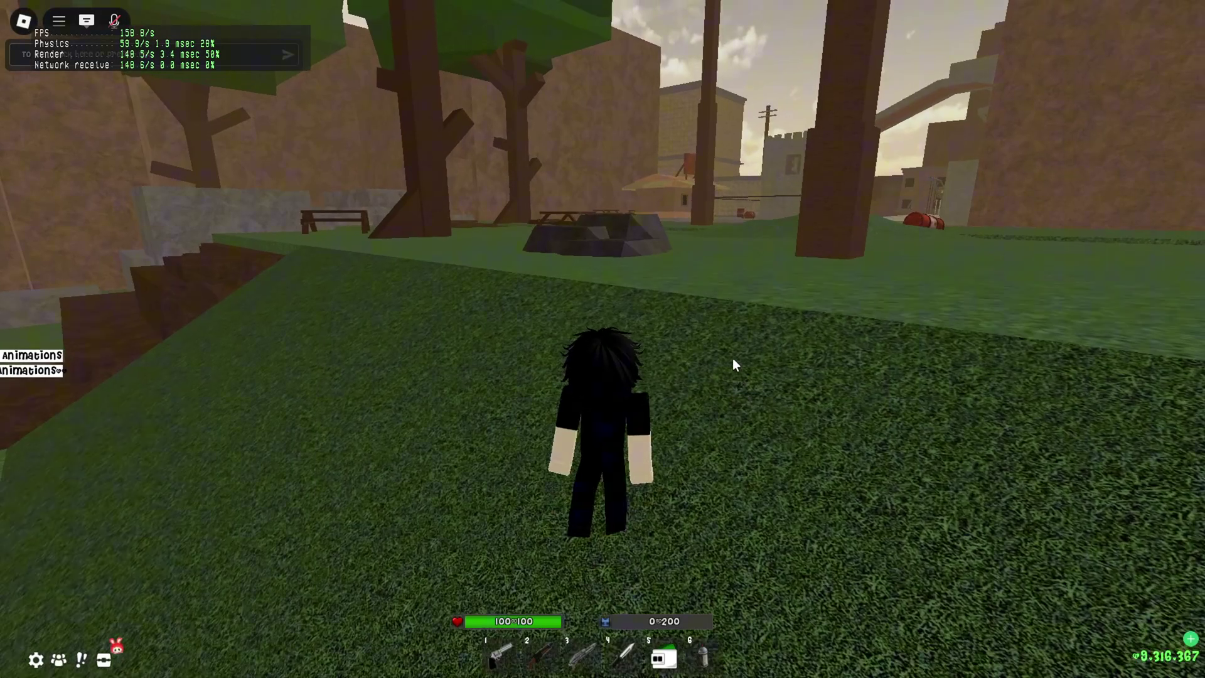
key("w")
key("space")
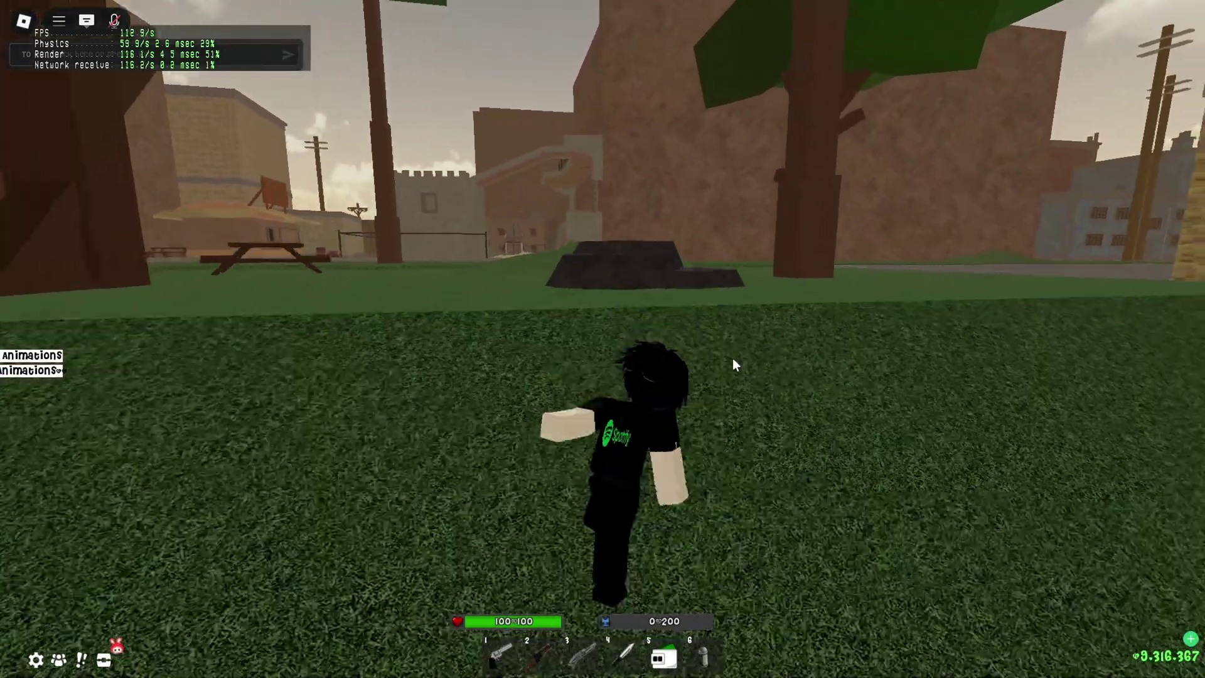
- Equip the green knife from slot 4, run around the picnic tables, then unequip it
key("4")
key("w")
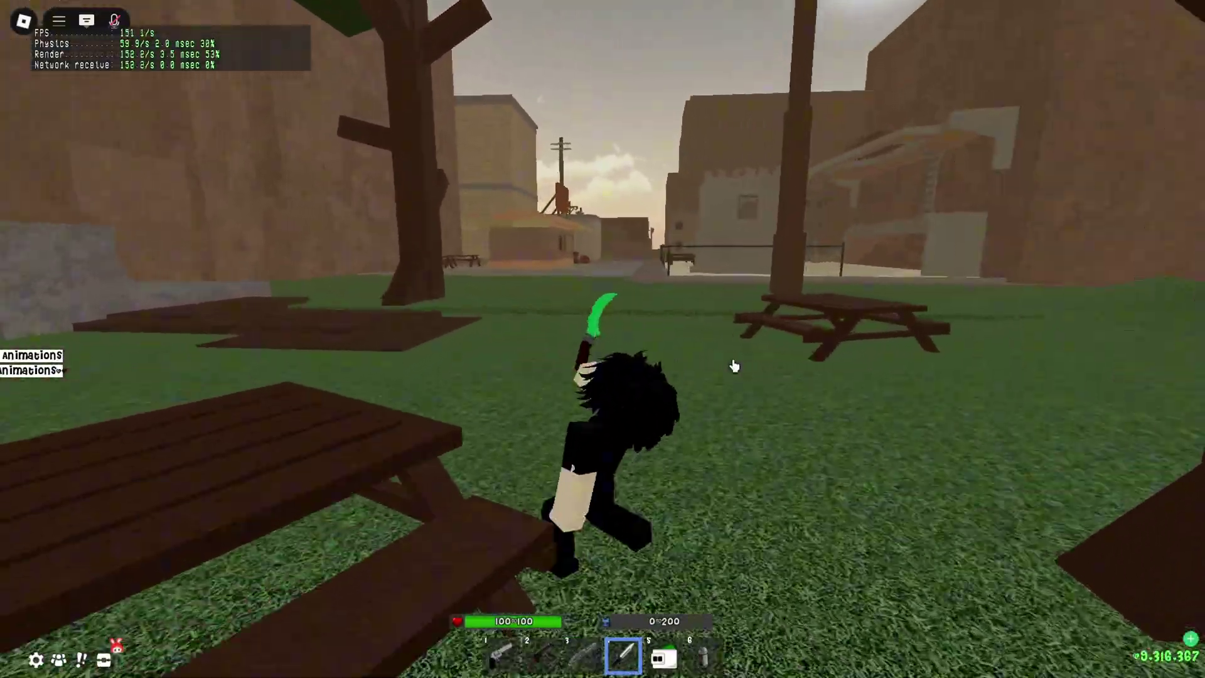
key("a")
key("s")
key("d")
key("w")
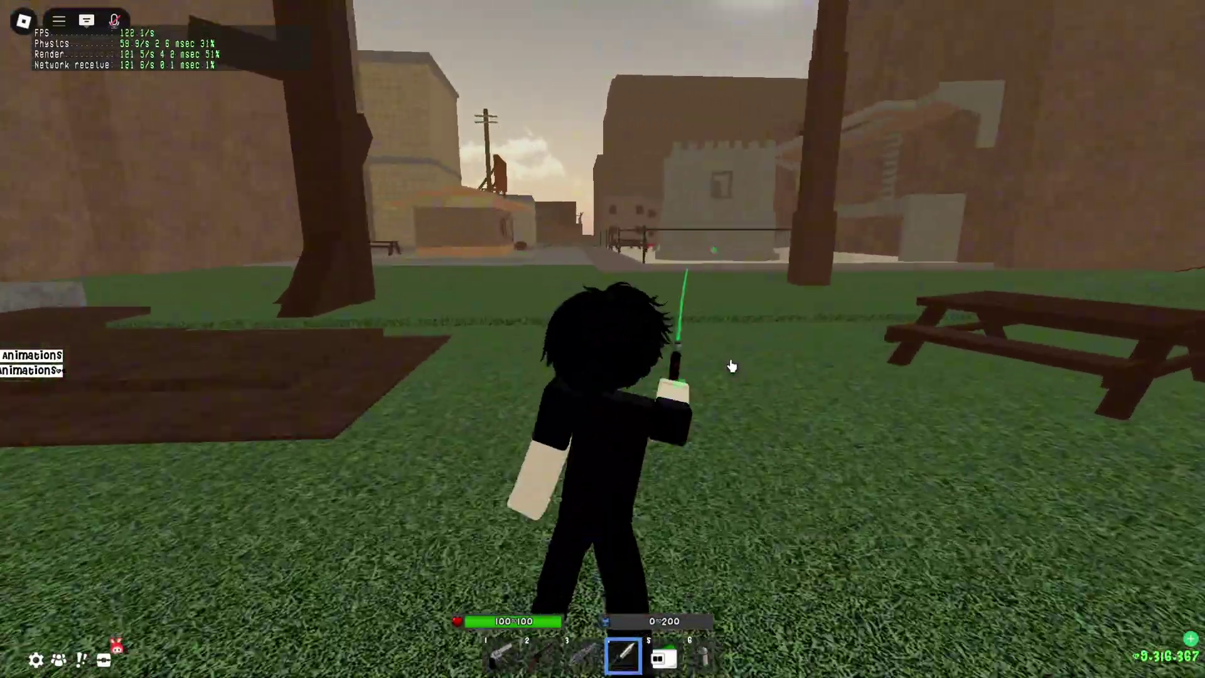
key("4")
- Visit the game's SETTINGS panel, then run past the food shop into the sandy playground
left_click(36, 660)
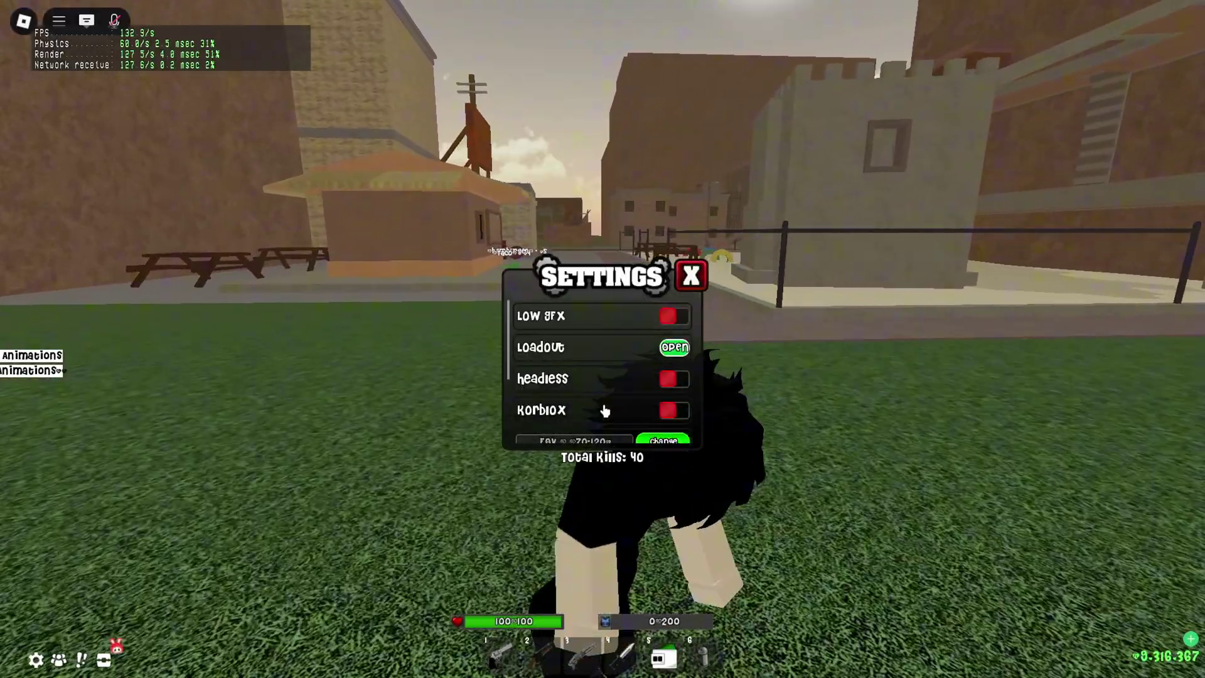
left_click(691, 276)
key("w")
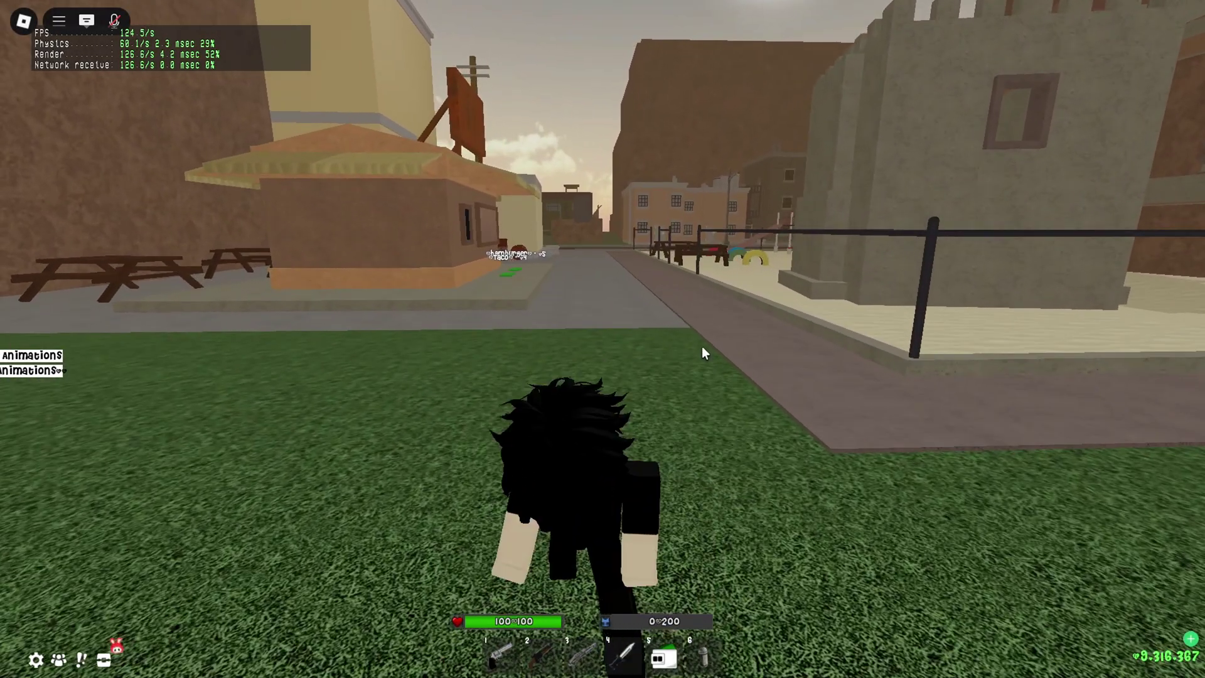
key("w")
key("a")
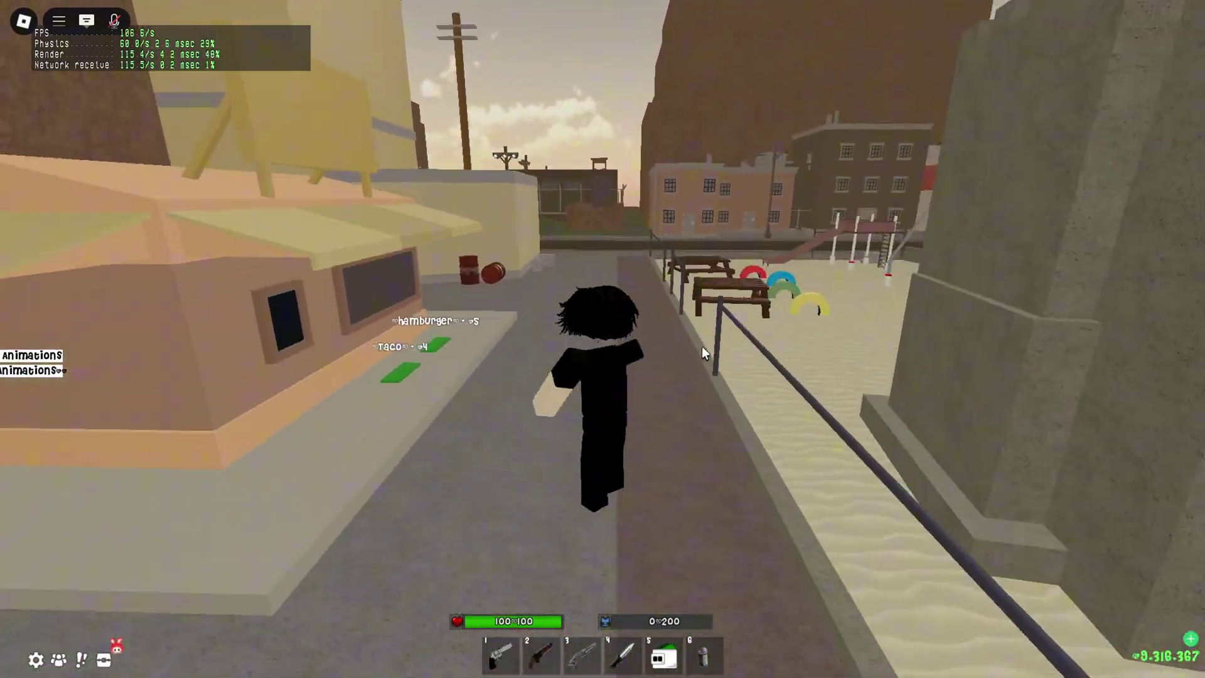
key("w")
key("space")
- Run the character out of the playground onto the road, then exit the Roblox game
key("d")
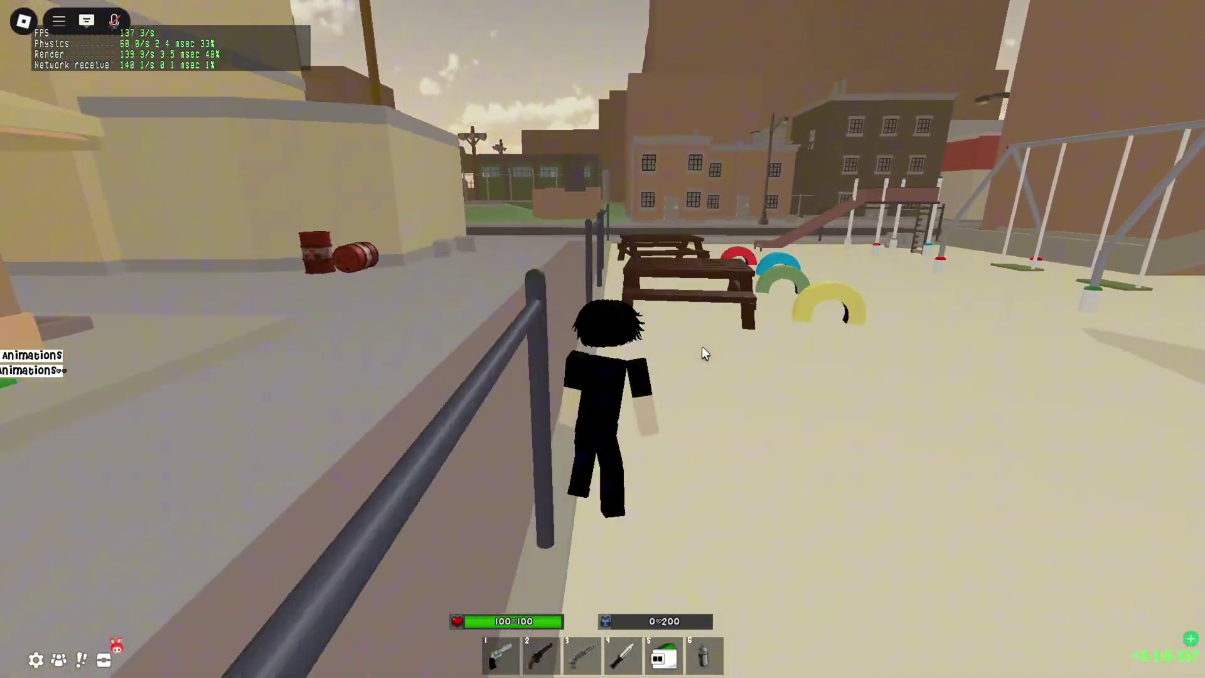
key("a")
key("a")
key("w")
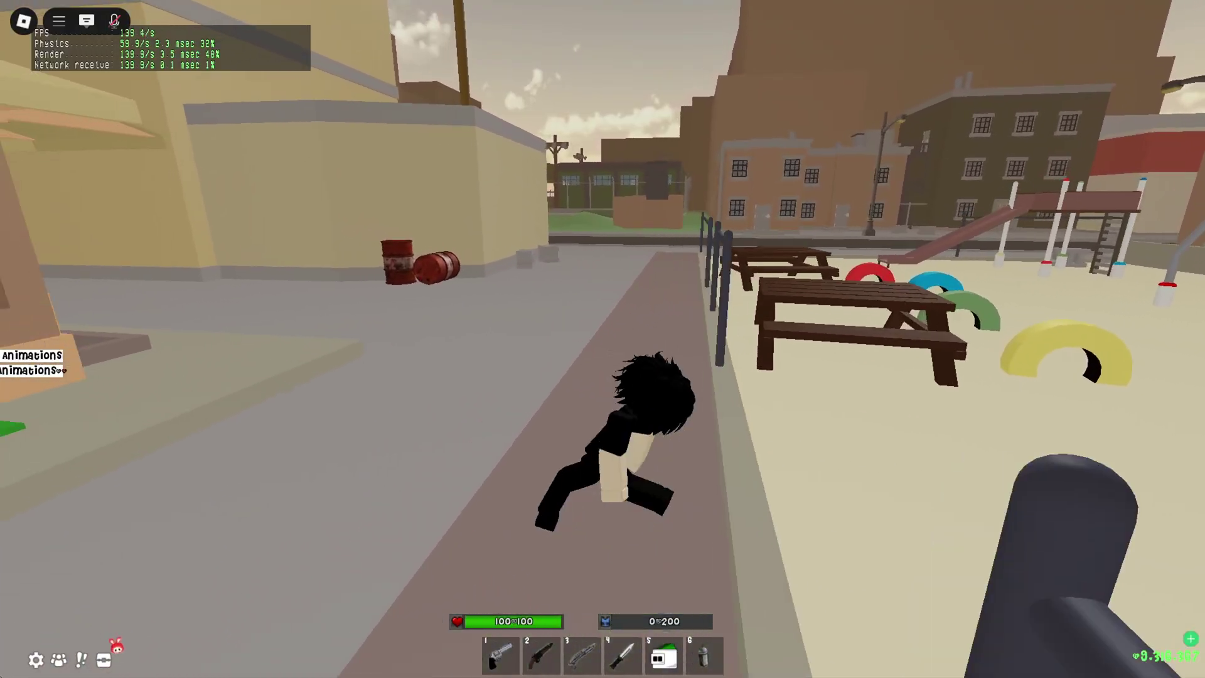
key("s")
left_click(35, 659)
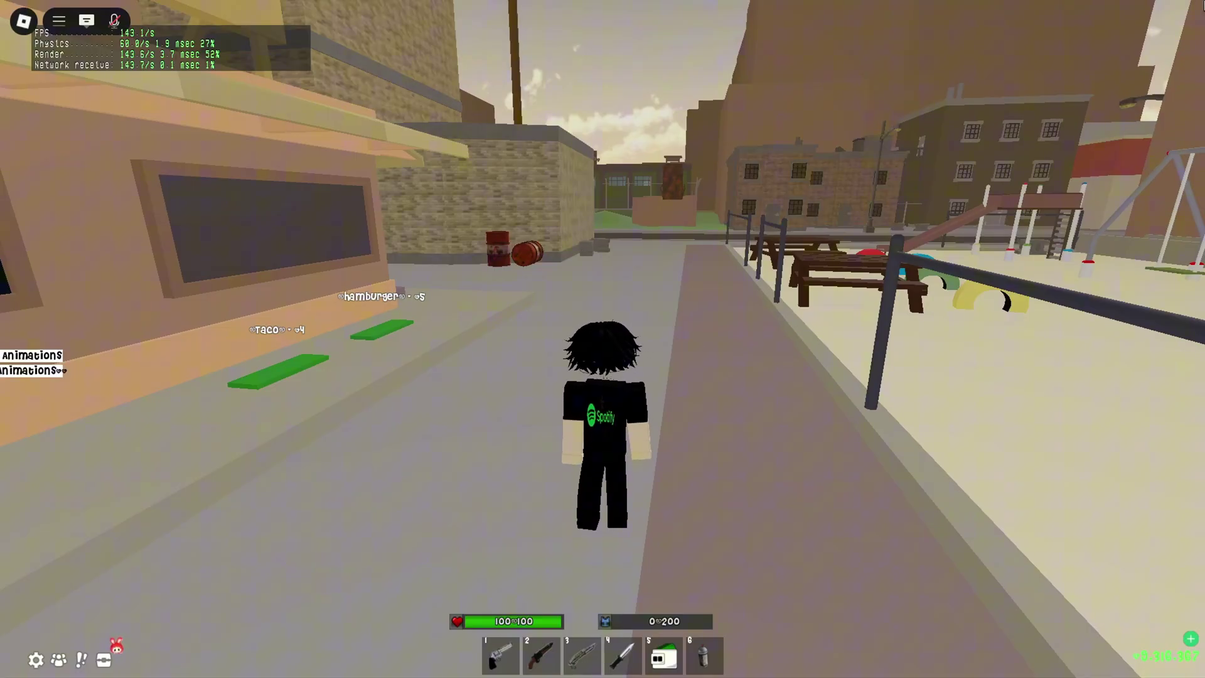
left_click(1178, 19)
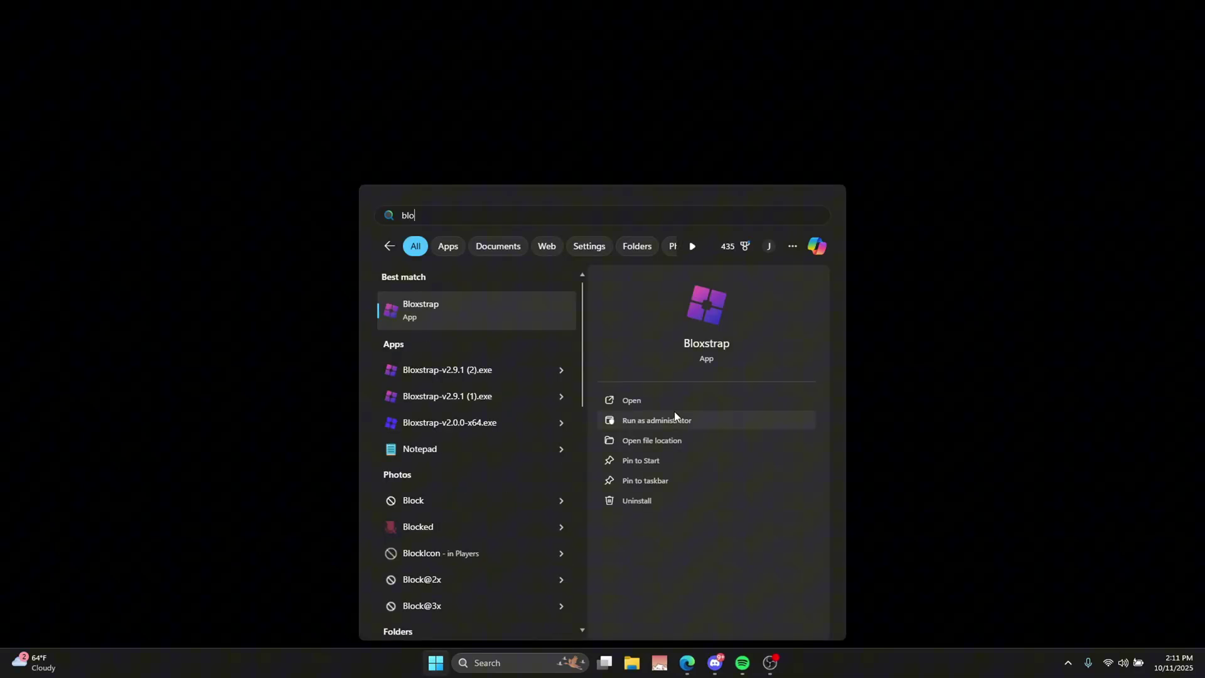
- Relaunch Roblox through Bloxstrap and run up the grass slope to the dirt wall
left_click(674, 408)
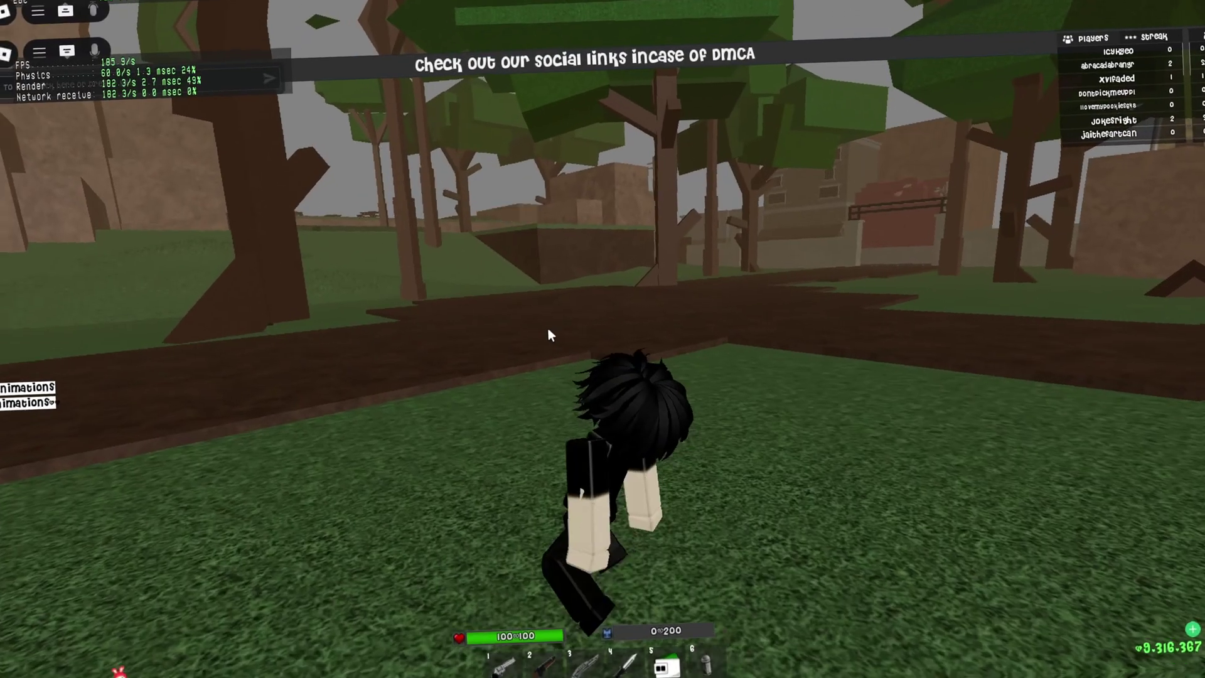
key("w")
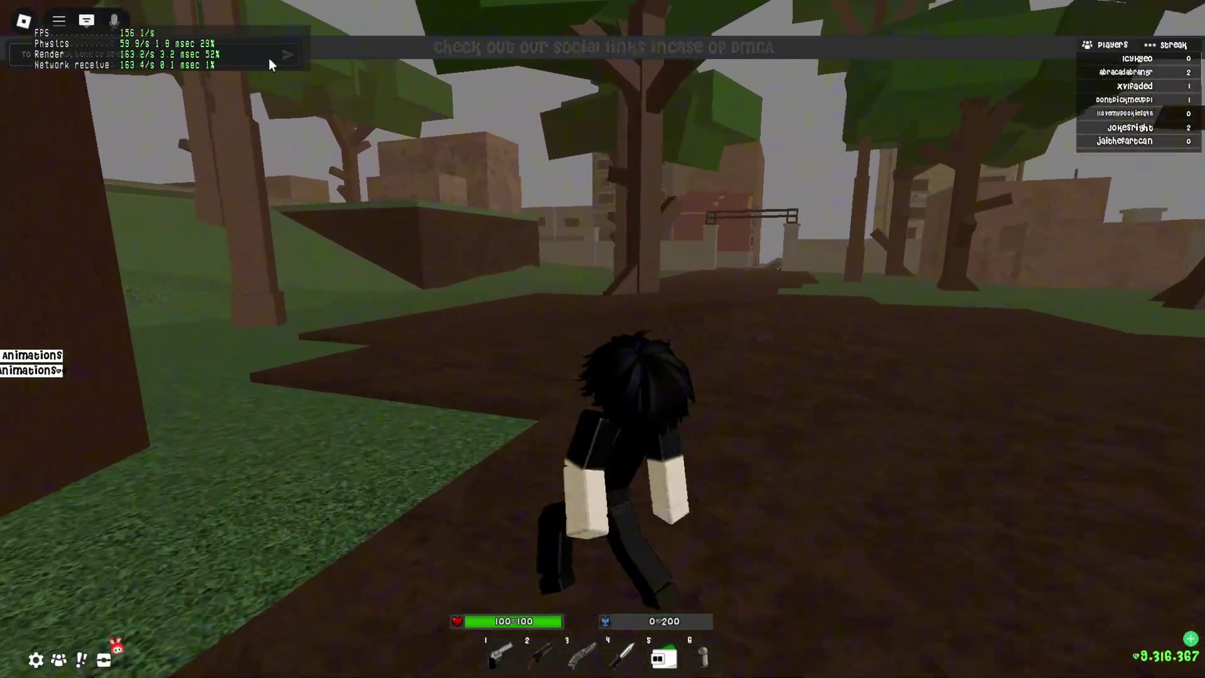
key("a")
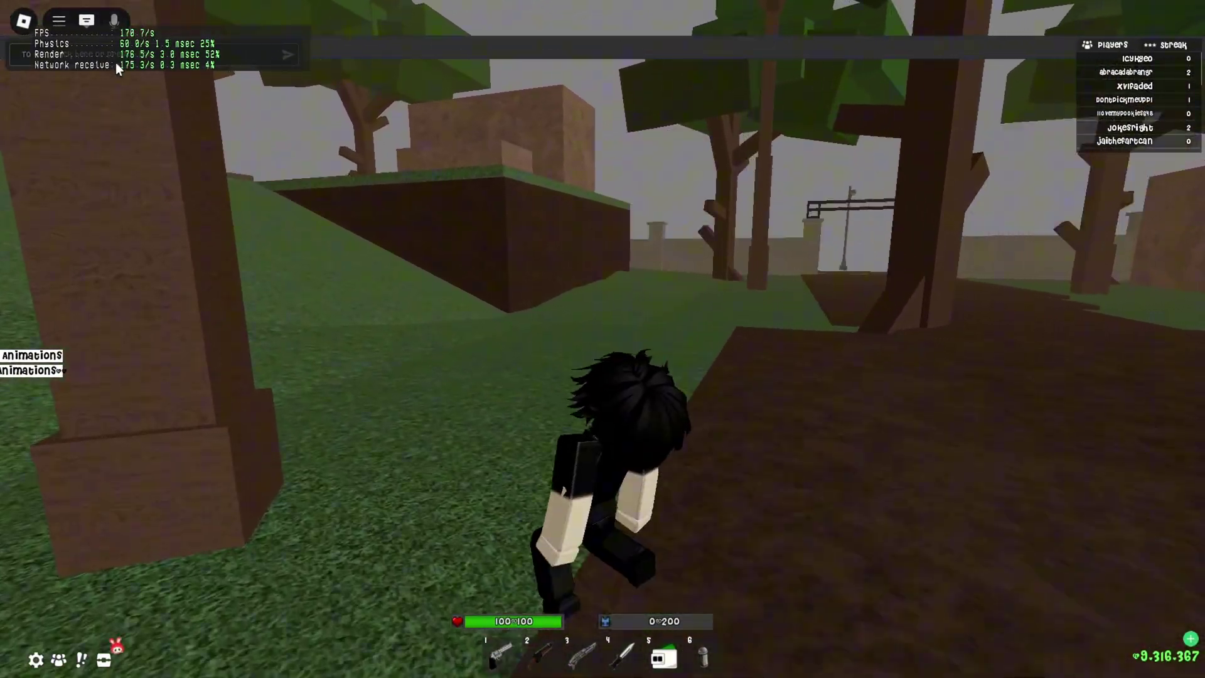
key("w")
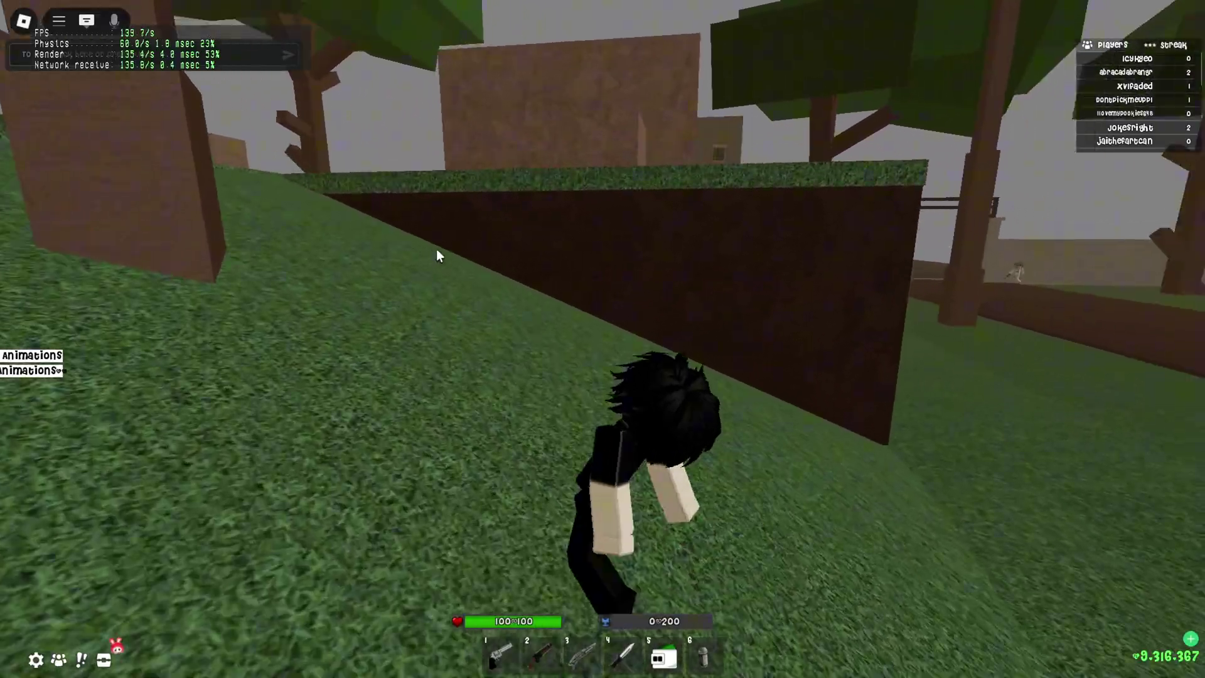
key("space")
key("w")
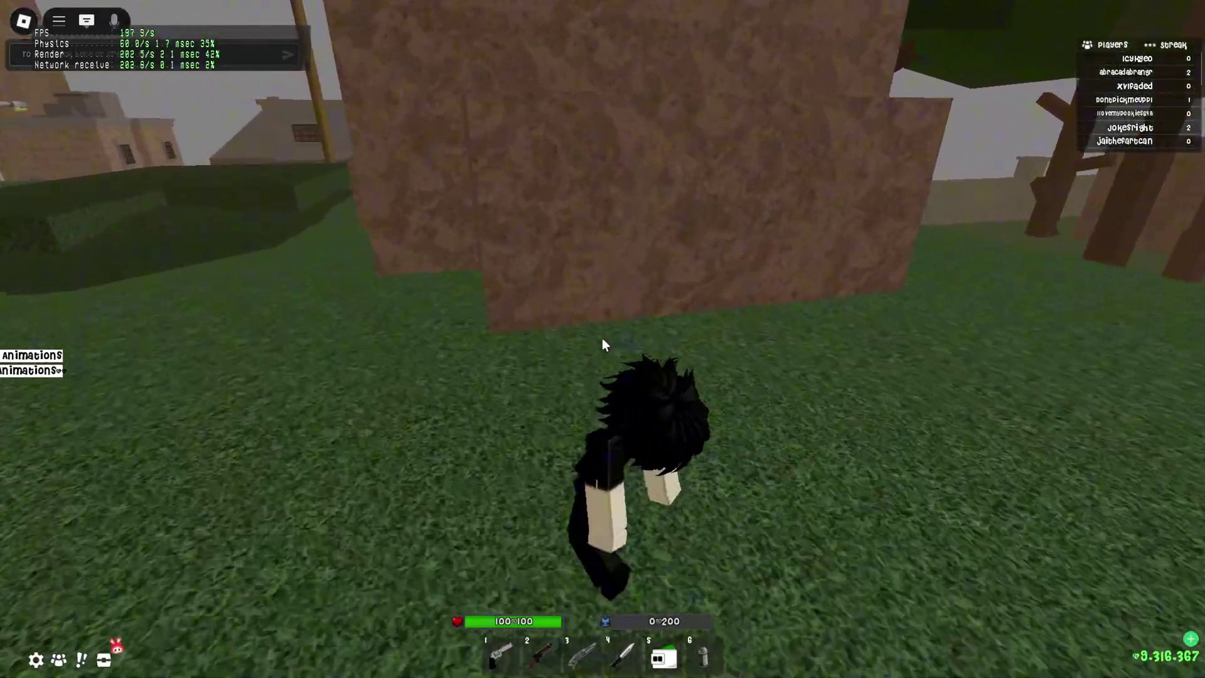
key("a")
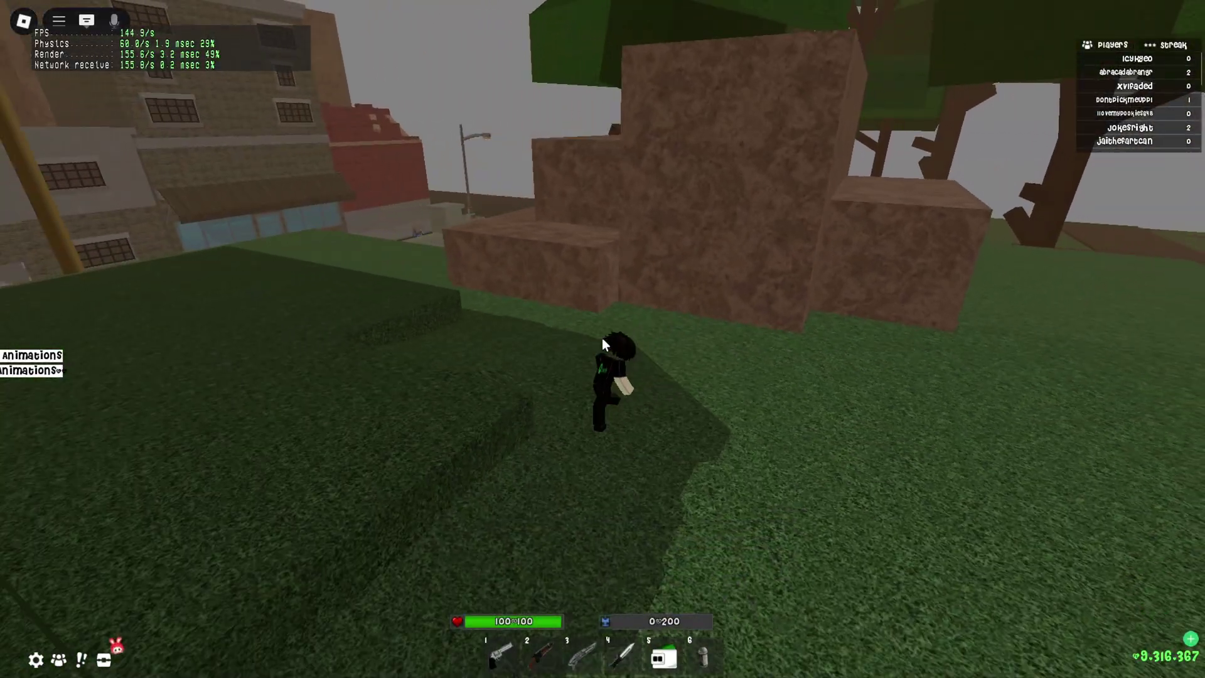
key("w")
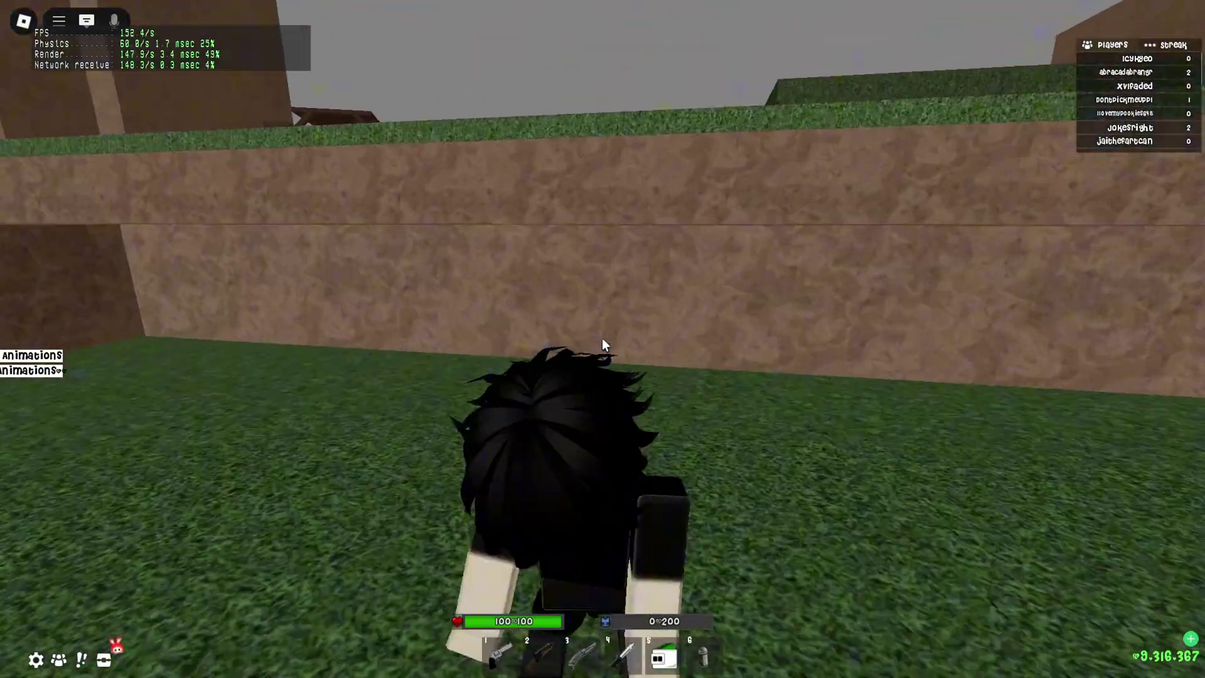
- Toggle the green knife, hop onto the raised slab and run along the ridge
key("4")
key("w")
key("space")
key("4")
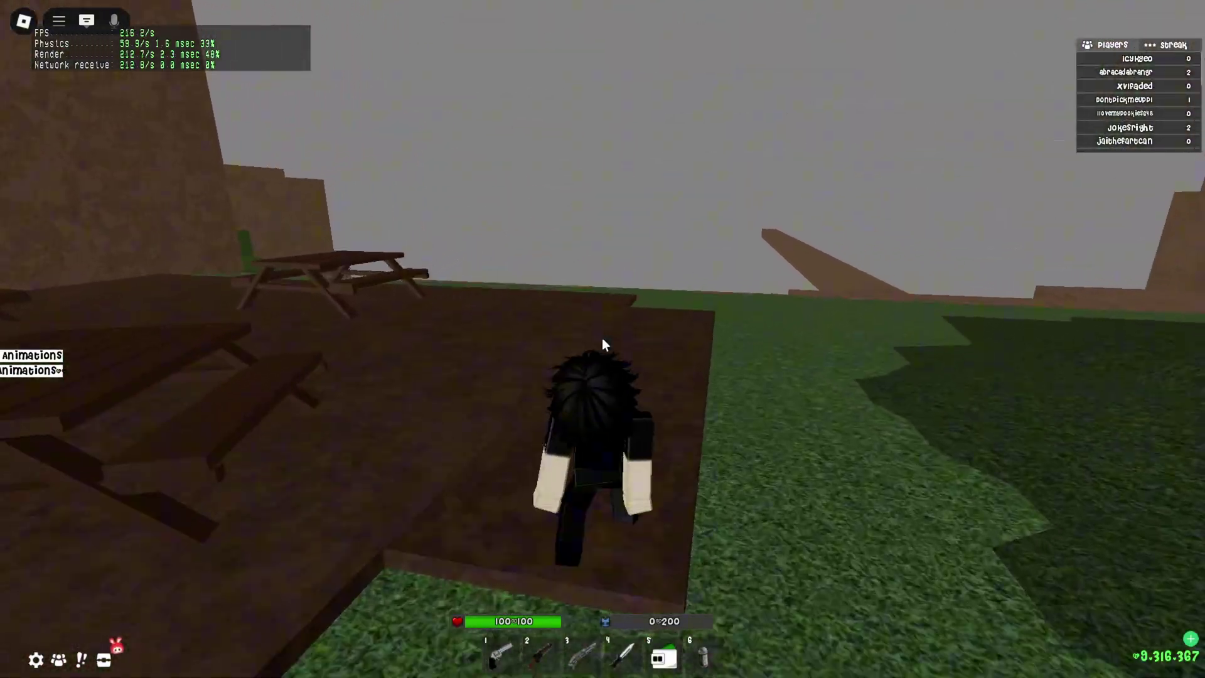
key("w")
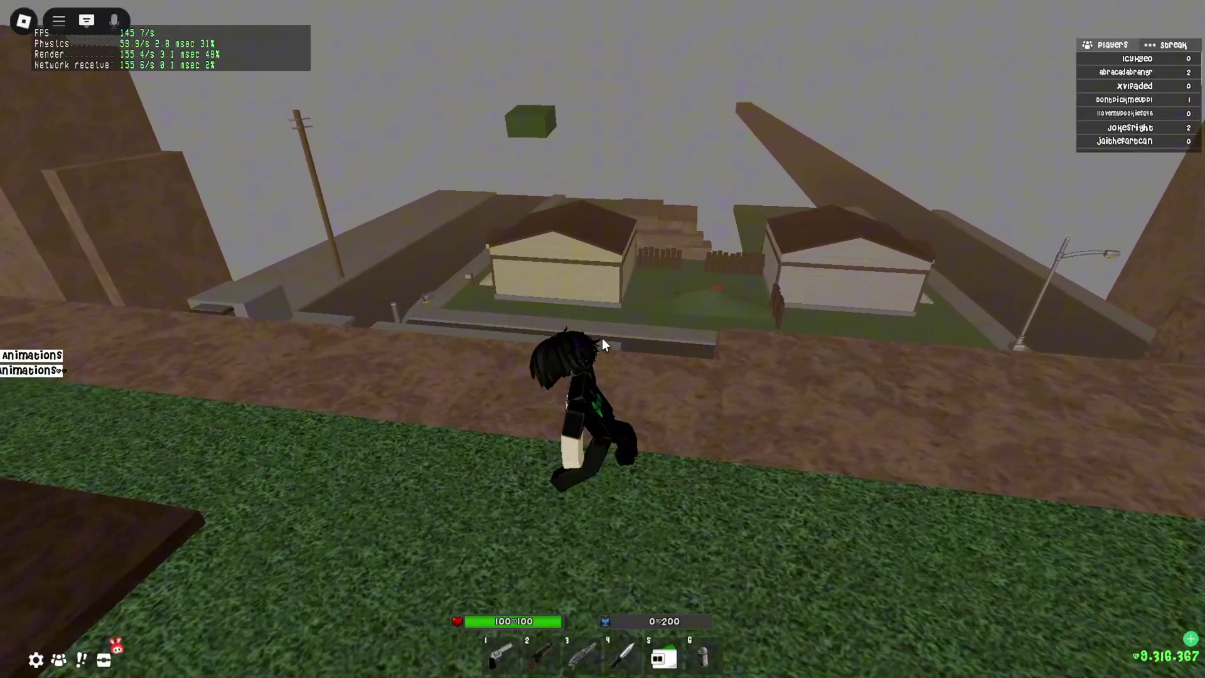
key("w")
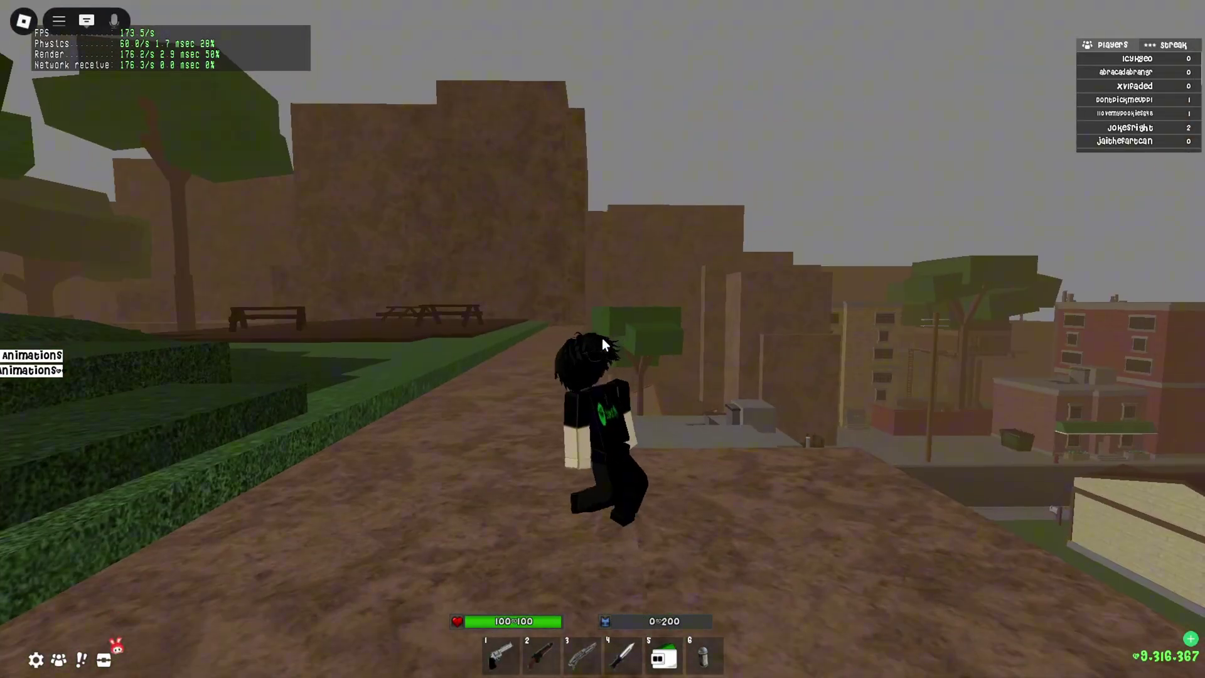
key("shift")
key("shift")
key("w")
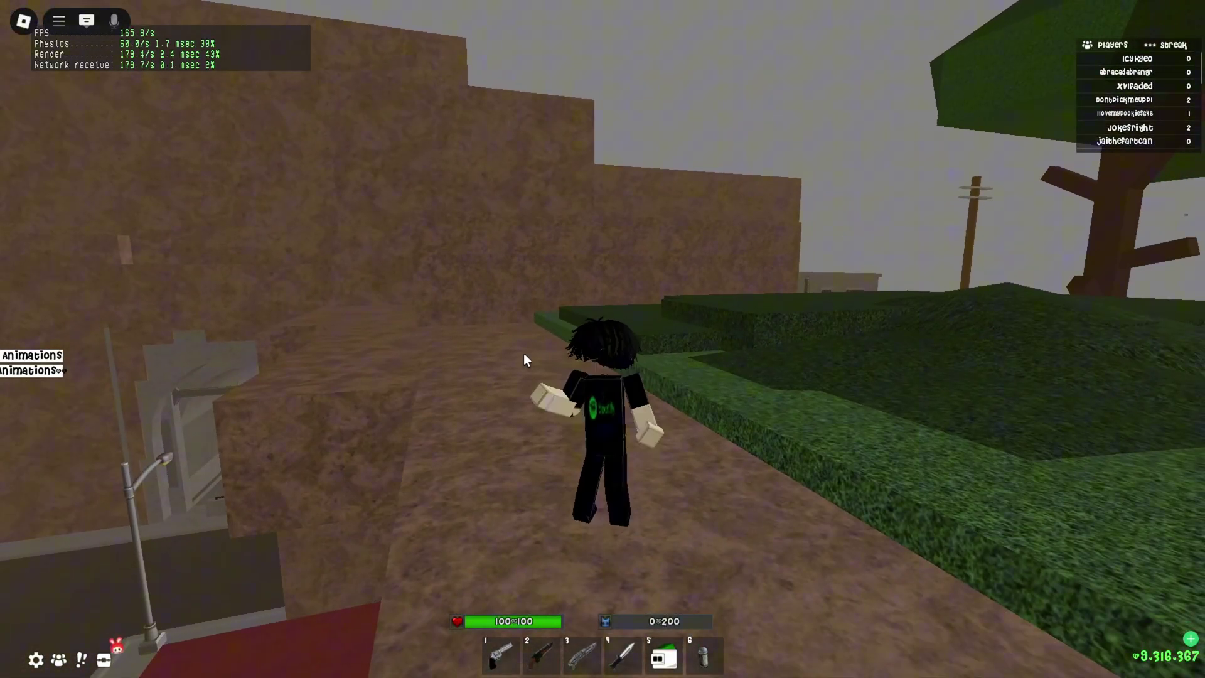
- Swing the camera around while crossing the grass and jump over the picnic table
right_click(517, 360)
key("w")
right_click(520, 366)
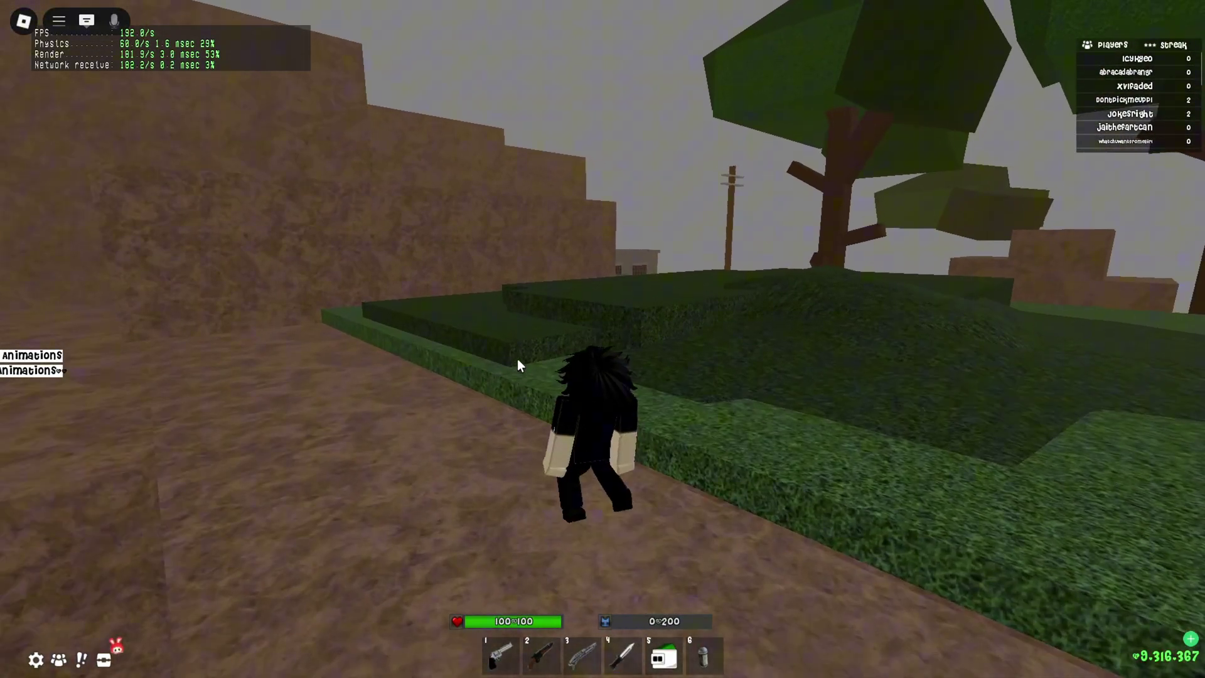
key("4")
key("4")
key("w")
right_click(519, 367)
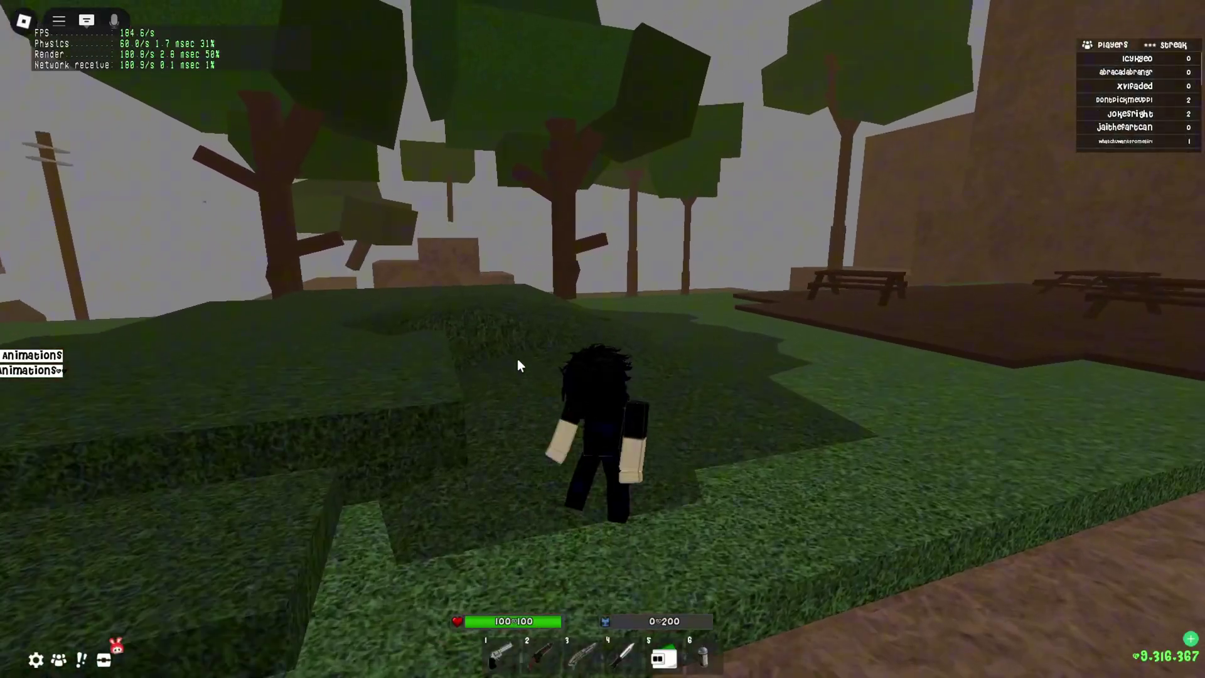
key("w")
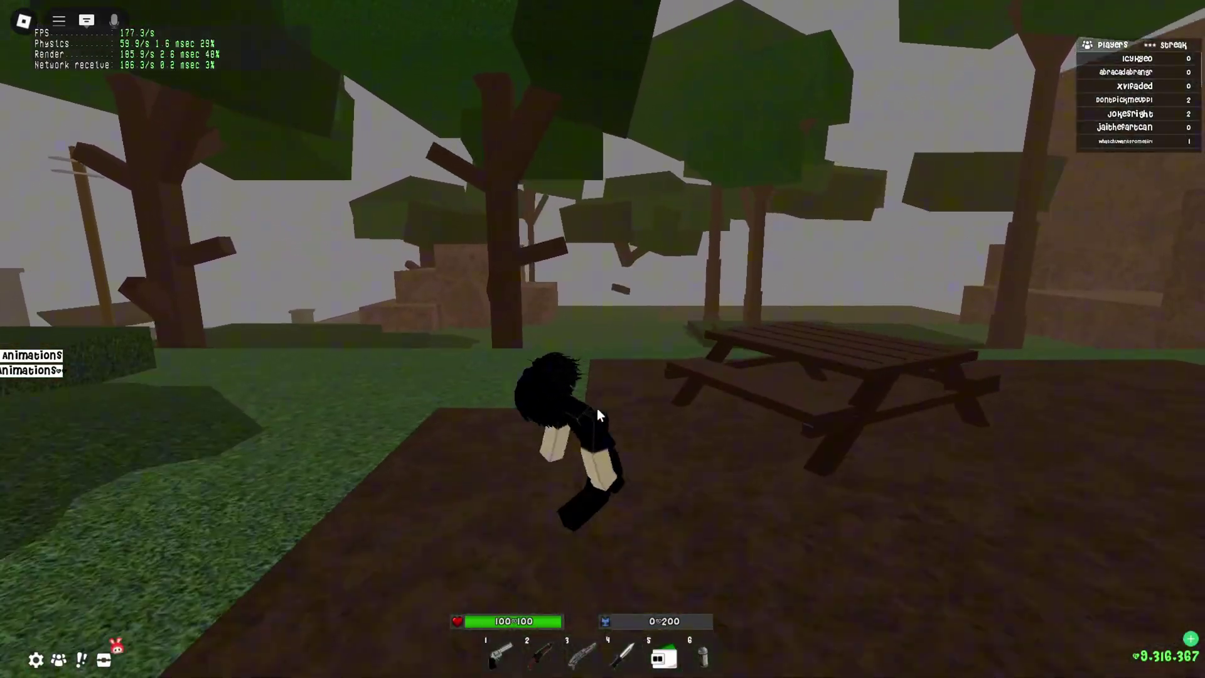
key("space")
right_click(599, 408)
- Run across the grass, equip the slot-4 knife and jump onto the dirt ledge facing the trees
key("w")
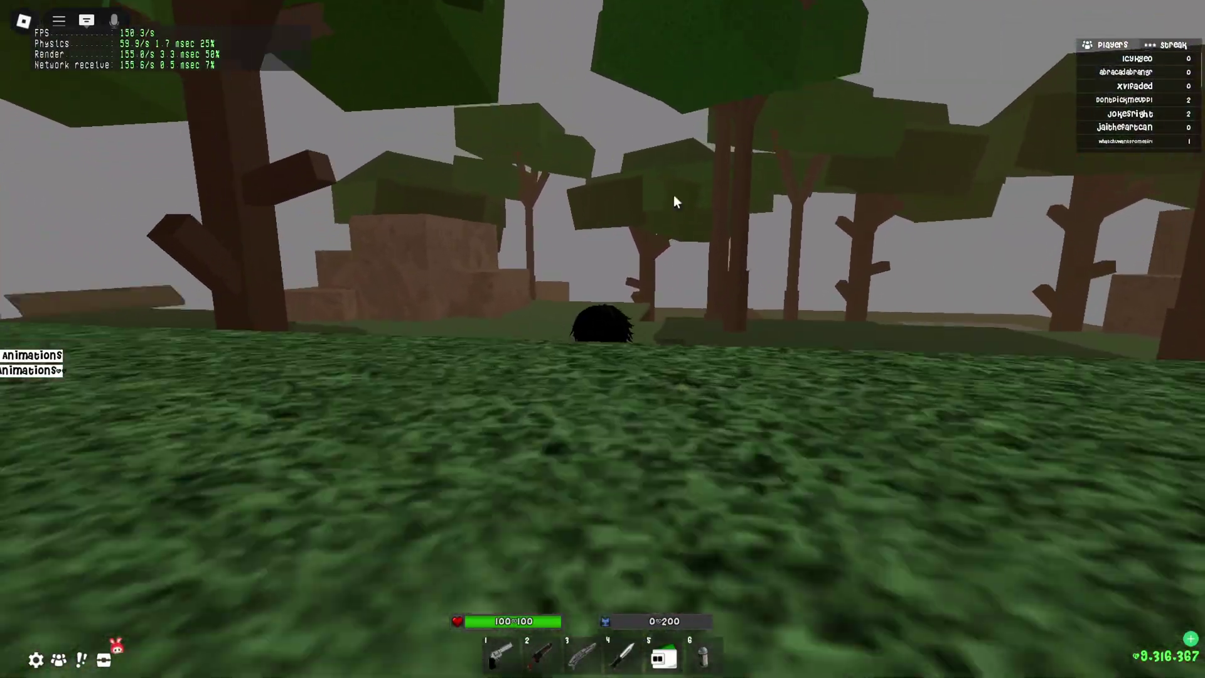
key("w")
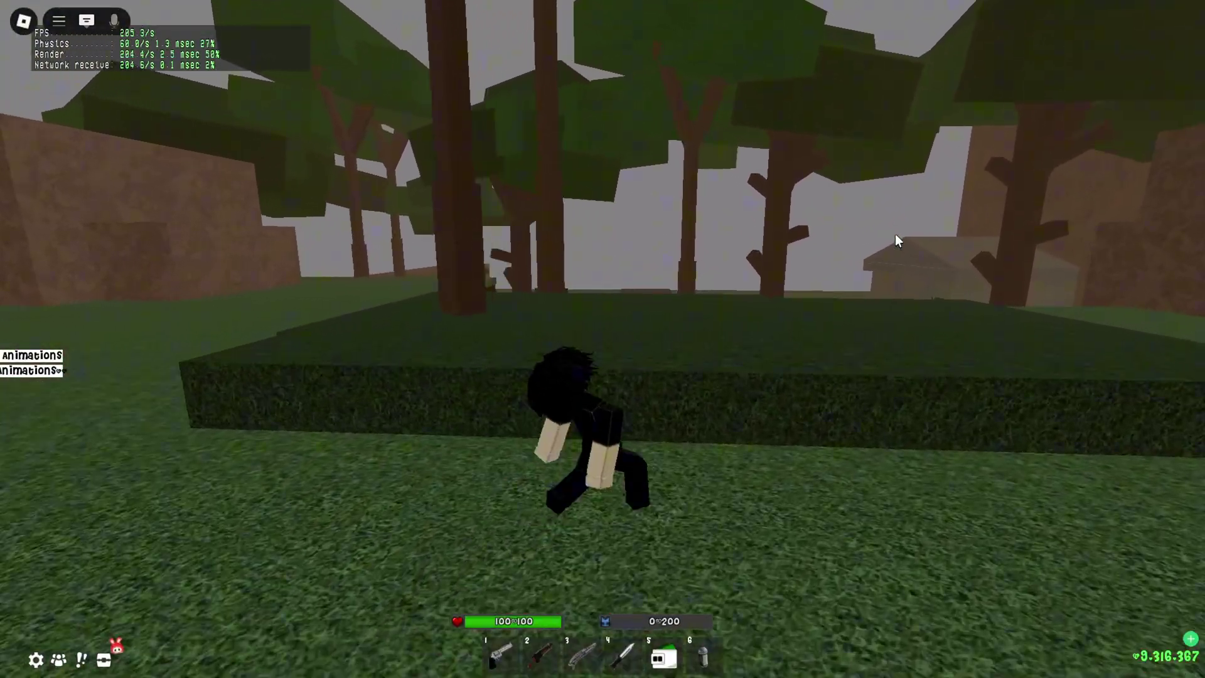
key("w")
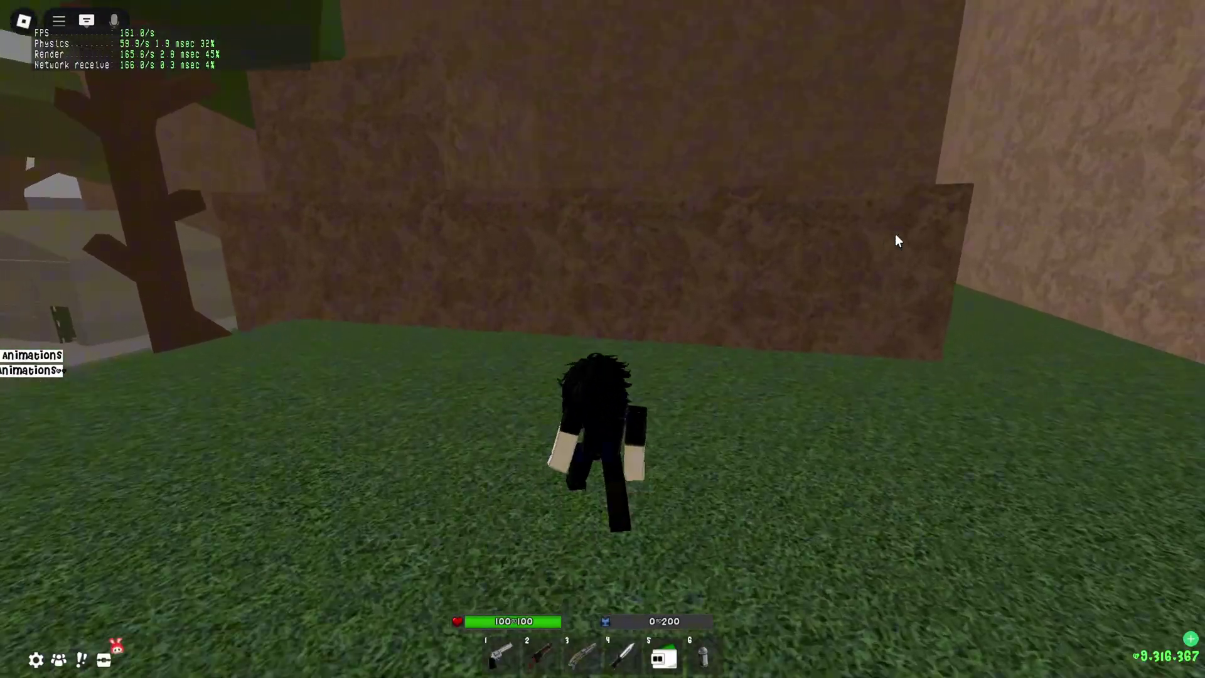
key("4")
key("w")
key("space")
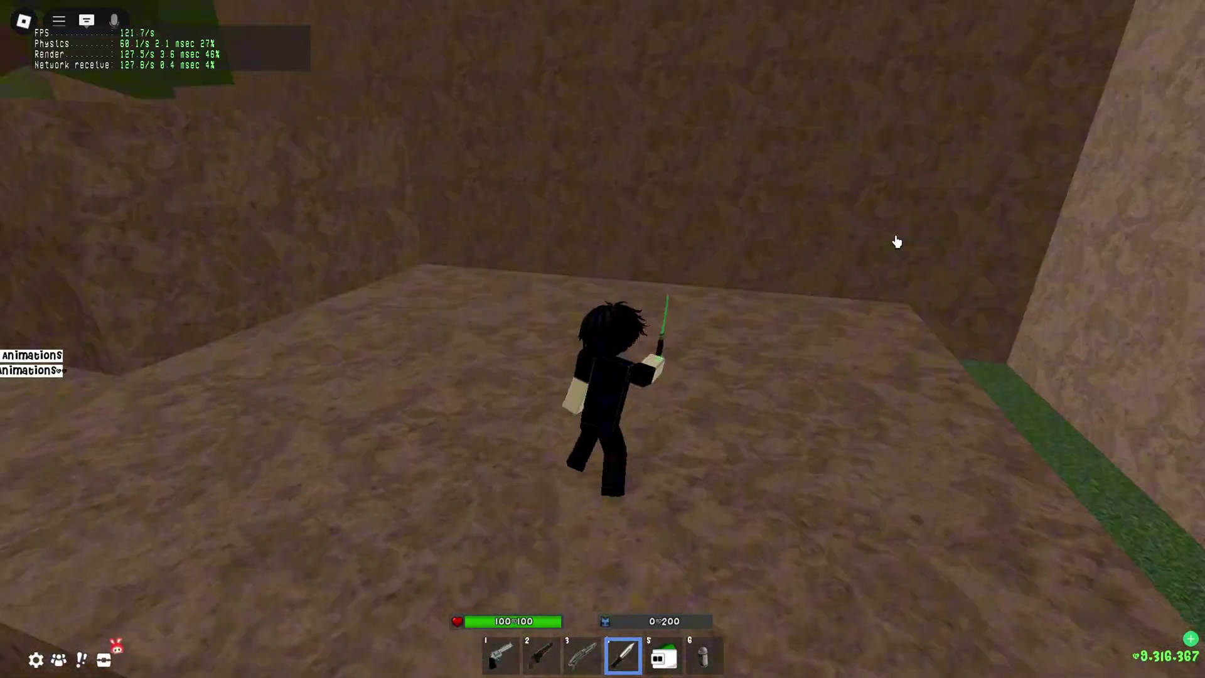
key("w")
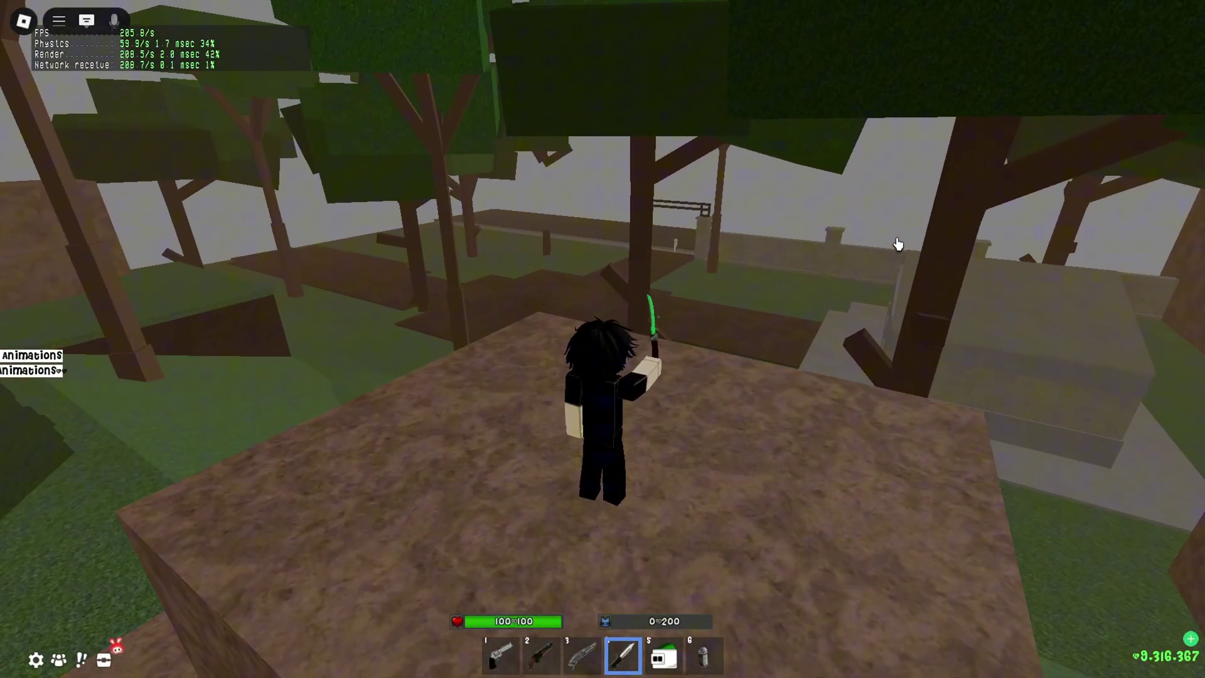